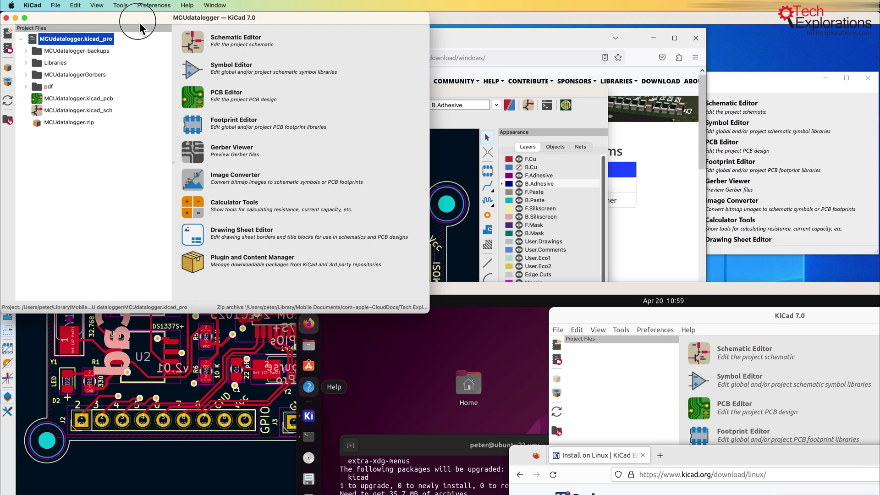
Look over the project's archive and unarchive commands, and select the MCUdatalogger.zip archive in the project files
left_click(58, 4)
left_click(57, 5)
left_click(57, 5)
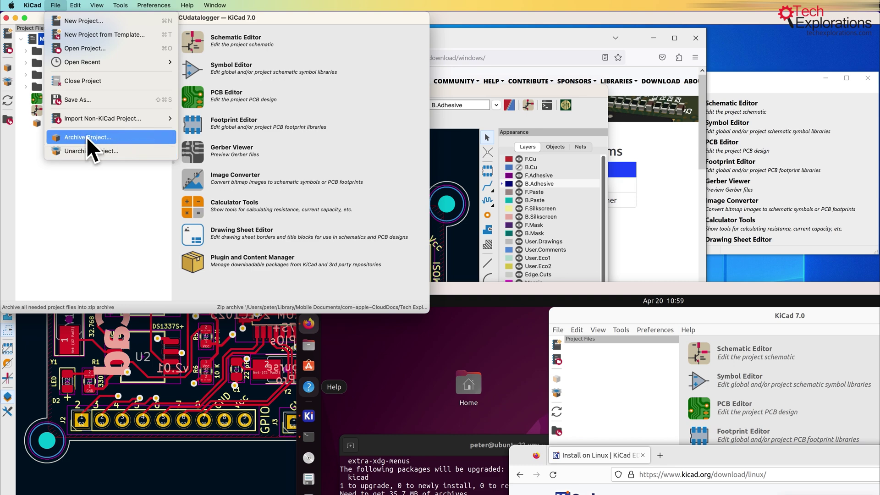
left_click(106, 210)
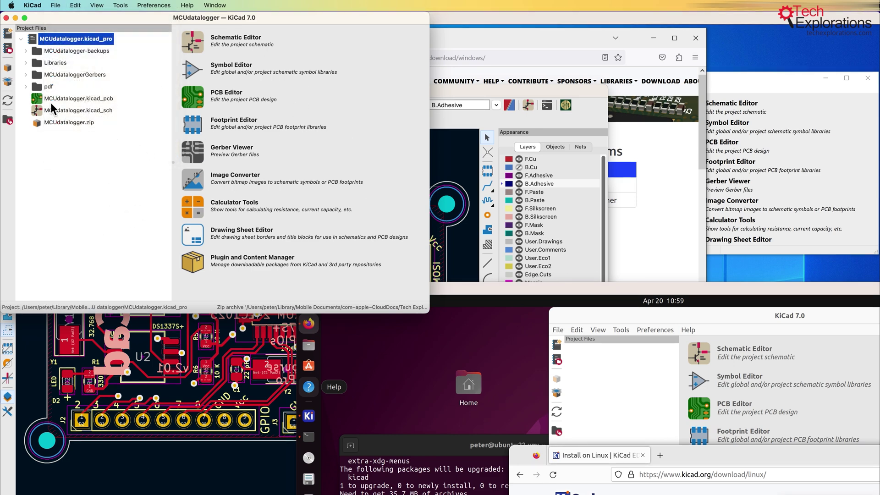
left_click(48, 63)
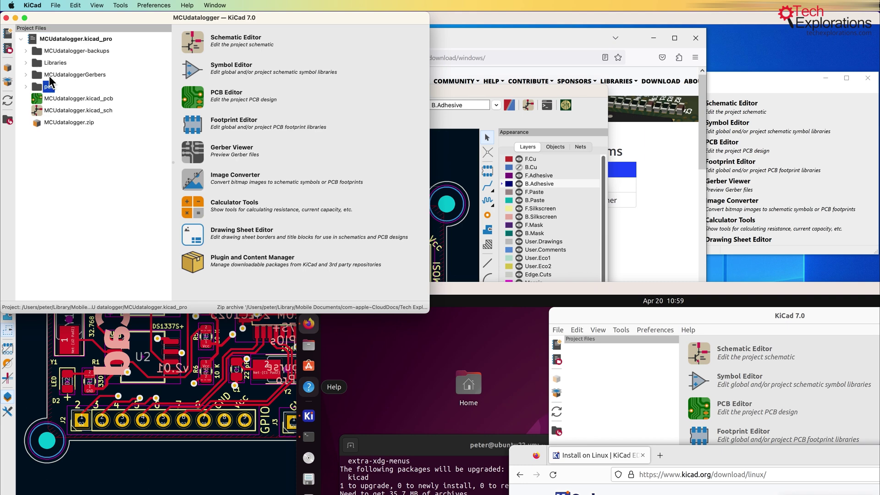
left_click(69, 123)
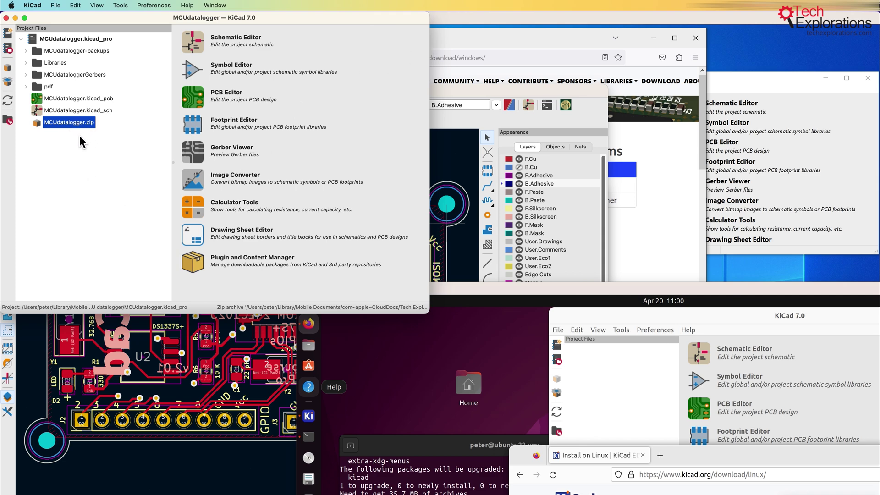
mouse_move(223, 20)
left_mouse_down()
mouse_move(243, 38)
mouse_move(221, 21)
left_mouse_up()
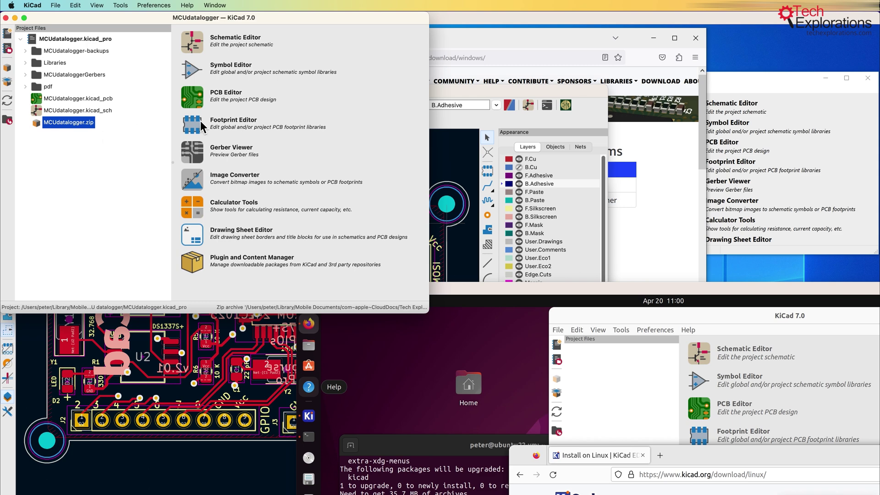
Bring the Windows and Ubuntu virtual machine windows to the front
left_click(562, 29)
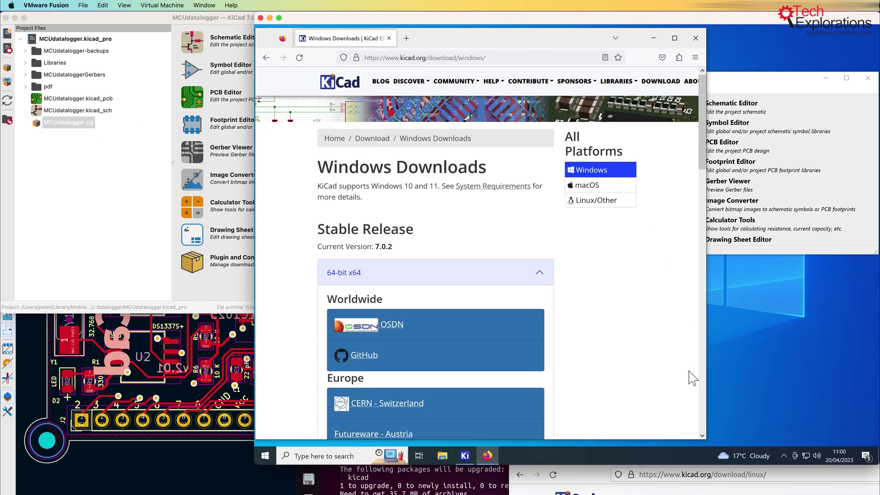
left_click(623, 479)
left_click_drag(691, 292, 709, 270)
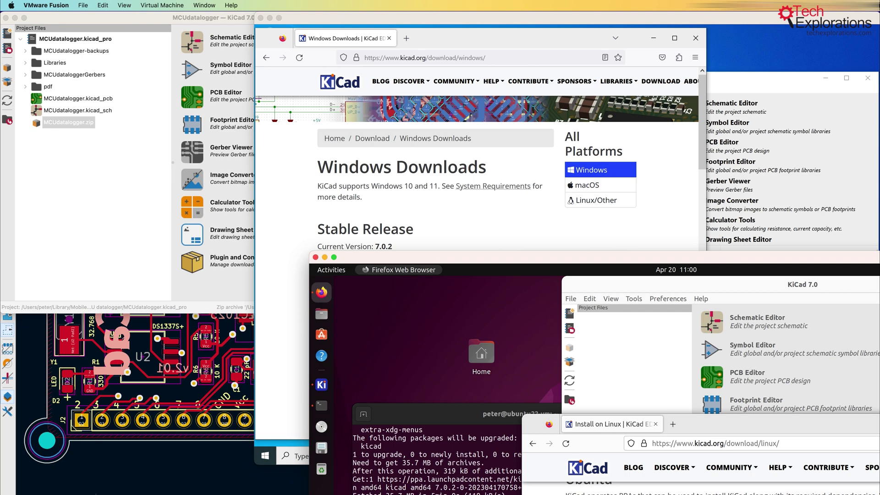
Switch to Safari and highlight the current stable release version on the macOS Downloads page
key("super+Tab")
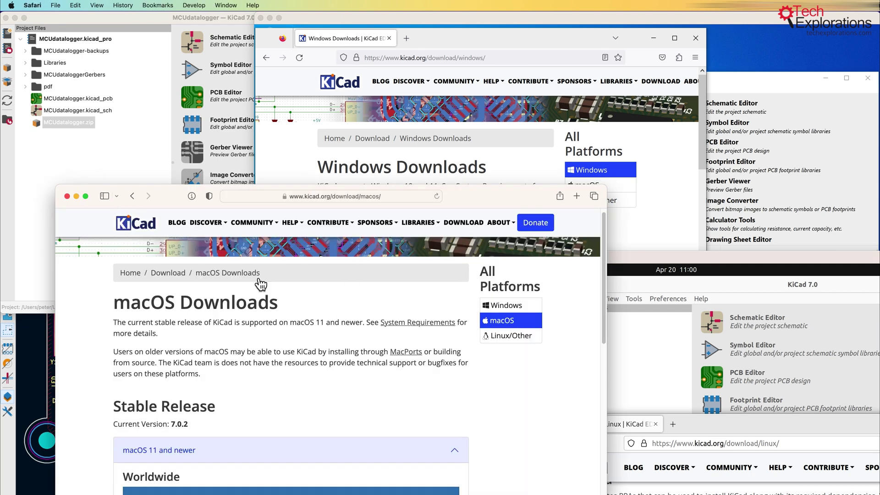
double_click(178, 423)
left_click(182, 425)
double_click(184, 425)
left_click_drag(189, 426, 88, 419)
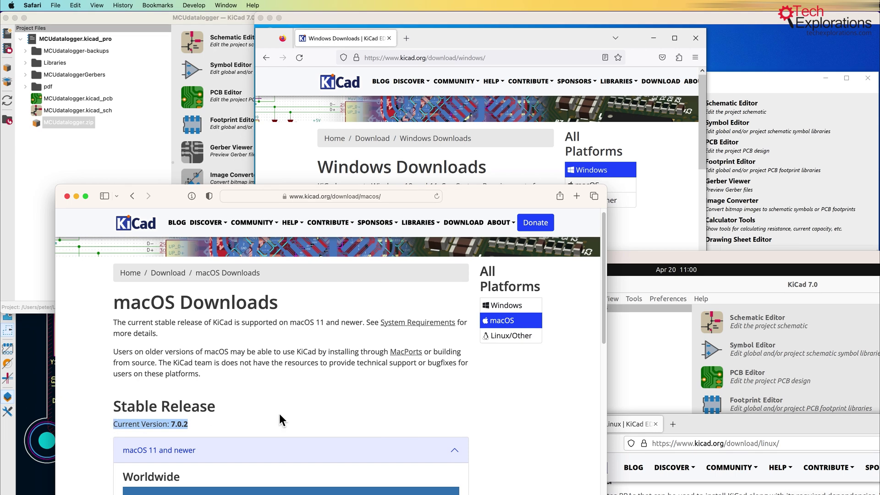
left_click(179, 424)
double_click(179, 424)
In the Windows virtual machine's Firefox, highlight the current stable release version on the Windows Downloads page
left_click(569, 39)
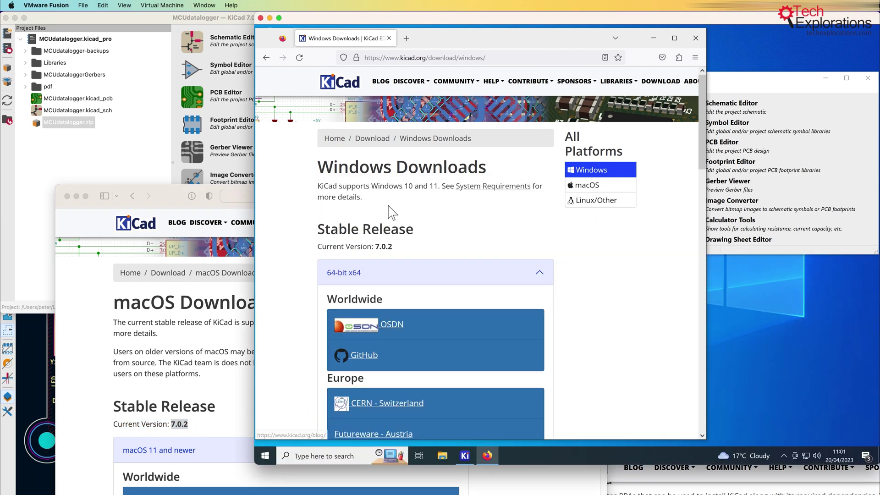
scroll(393, 251, "down", 3)
left_click_drag(377, 247, 370, 171)
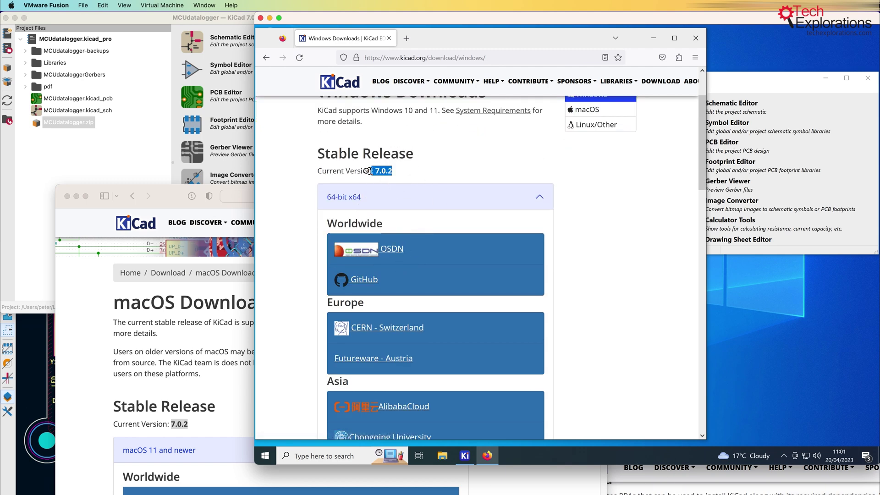
Open the About KiCad information in the Windows installation of KiCad
left_click(732, 78)
left_click(659, 90)
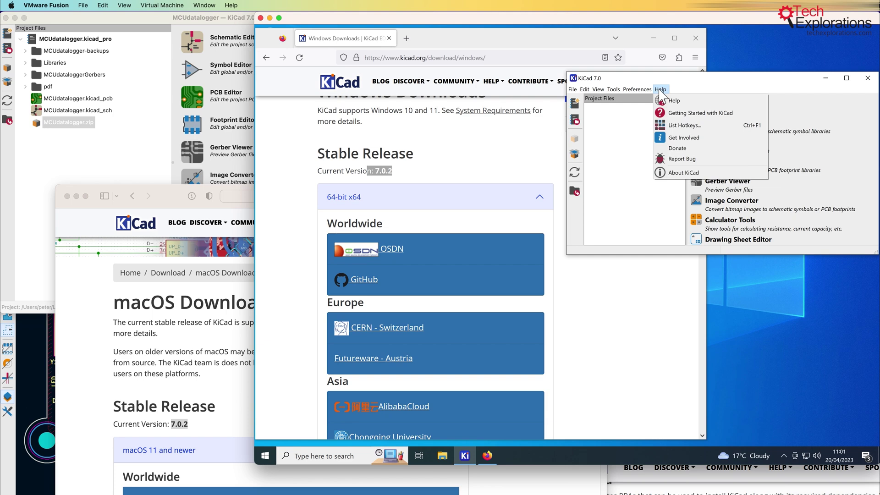
left_click(675, 179)
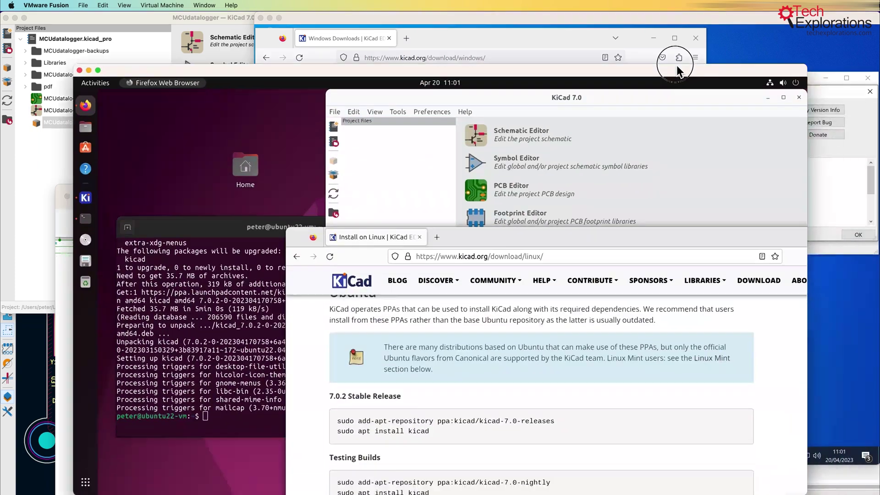
Move the Ubuntu virtual machine into view and highlight the stable release heading and the "sudo apt install kicad" command on the Linux install page
left_click_drag(678, 63, 754, 86)
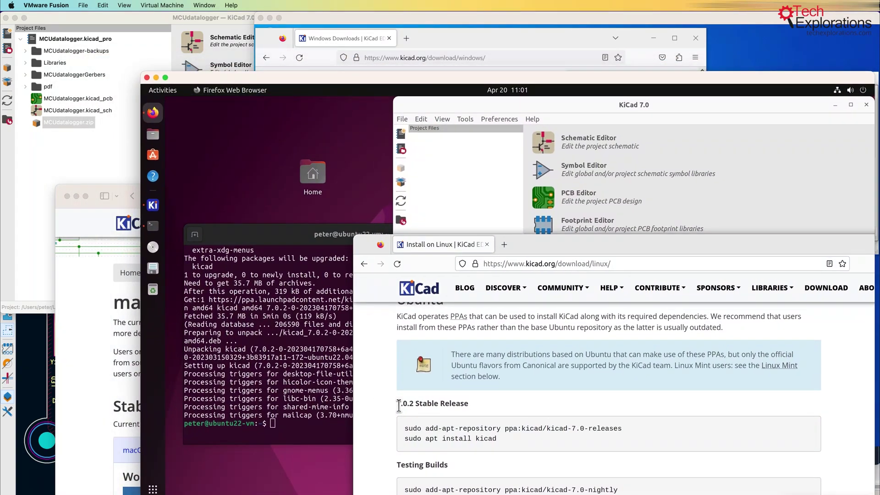
left_click_drag(402, 404, 428, 410)
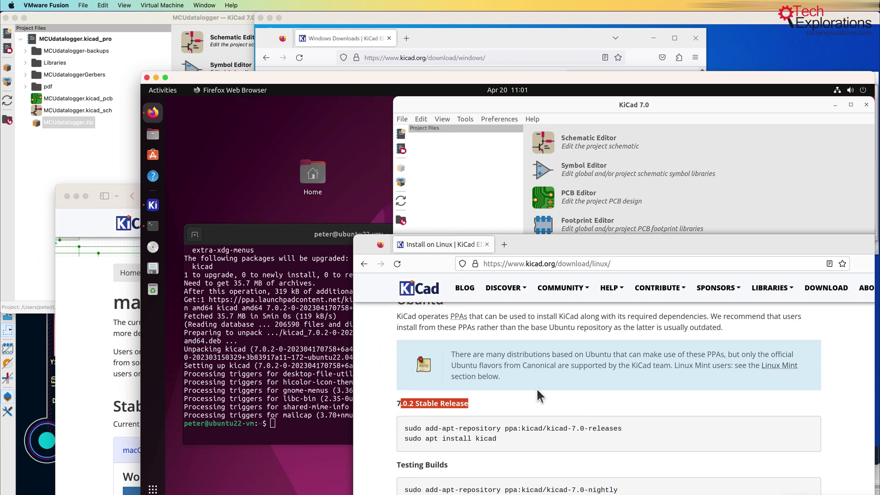
left_click(510, 444)
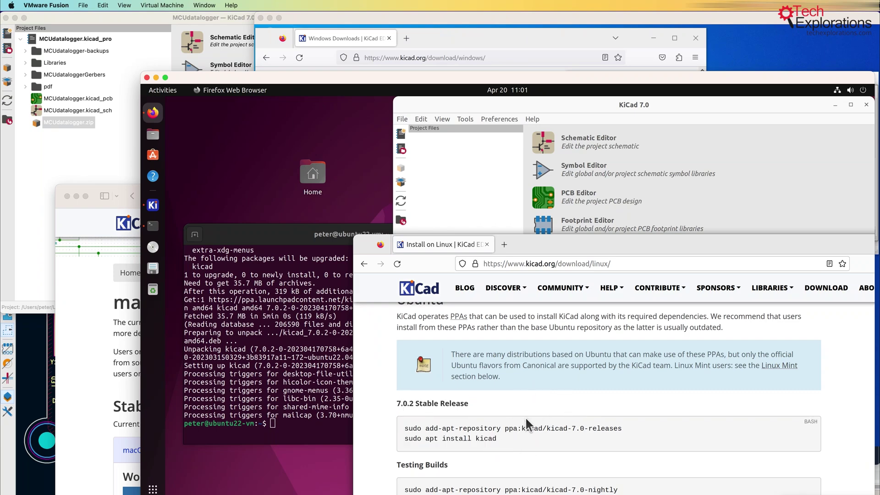
left_click_drag(411, 442, 483, 446)
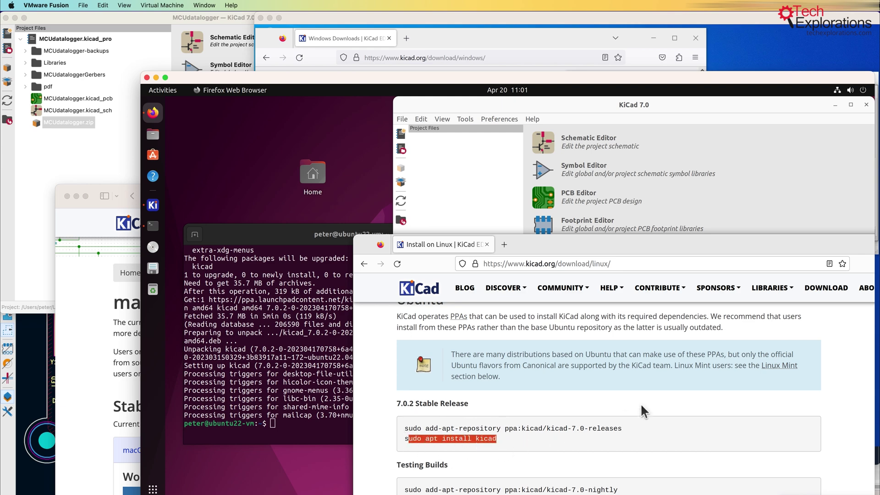
left_click(508, 442)
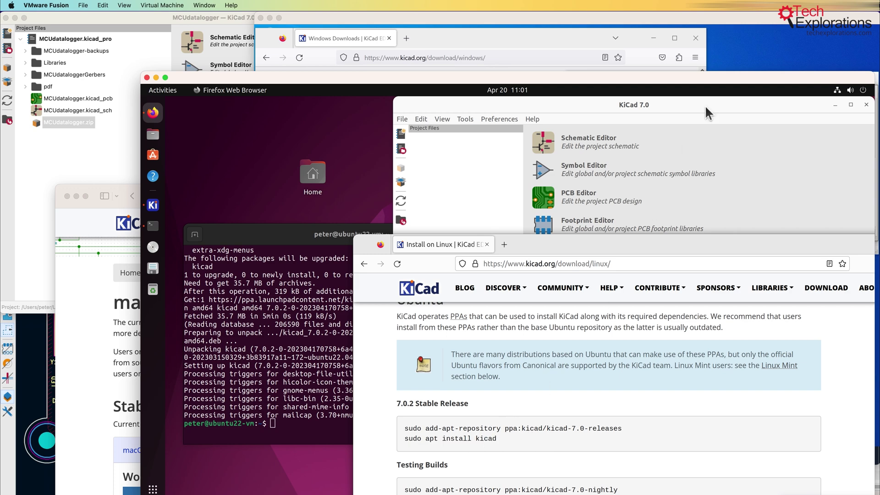
Open the About KiCad information in the Ubuntu installation and shift the virtual machine window aside
left_click(705, 105)
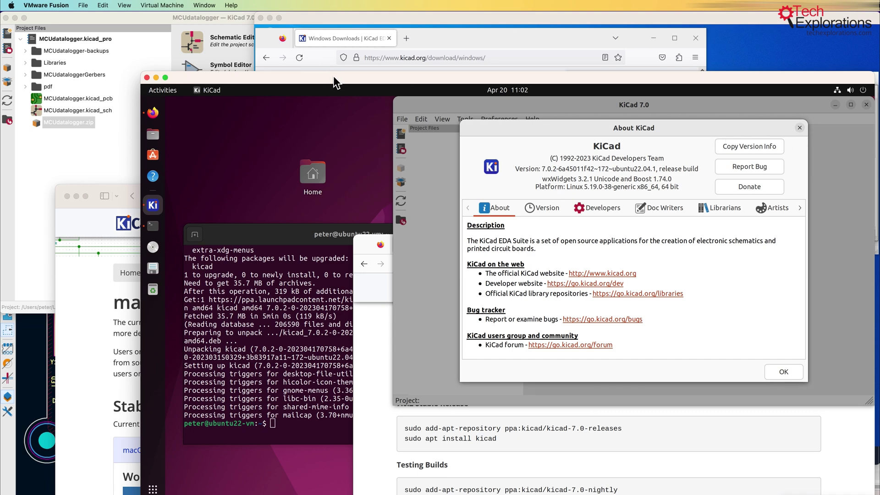
left_click_drag(448, 82, 510, 100)
Return to the MCUdatalogger project in KiCad on macOS and open its schematic in the Schematic Editor
left_click(120, 19)
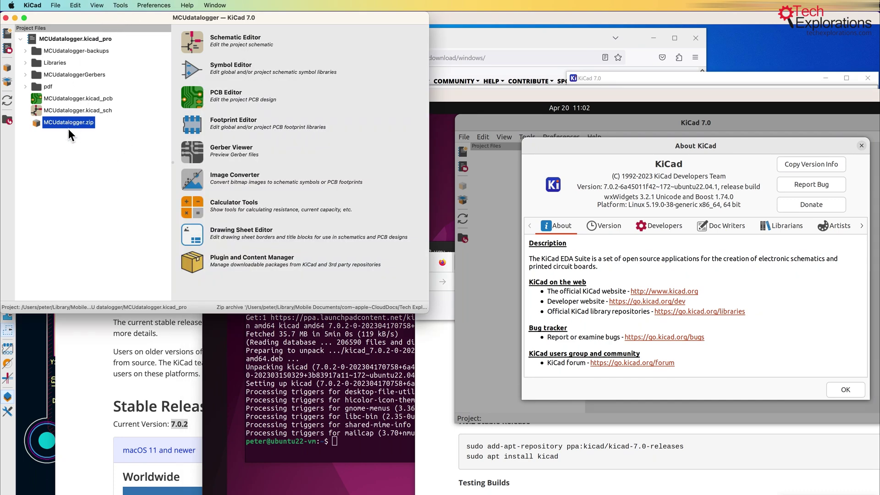
left_click(55, 5)
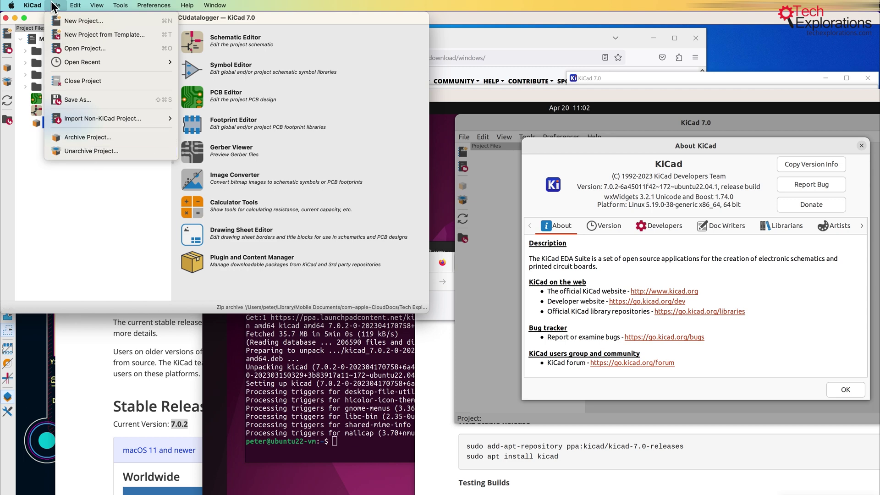
left_click(192, 43)
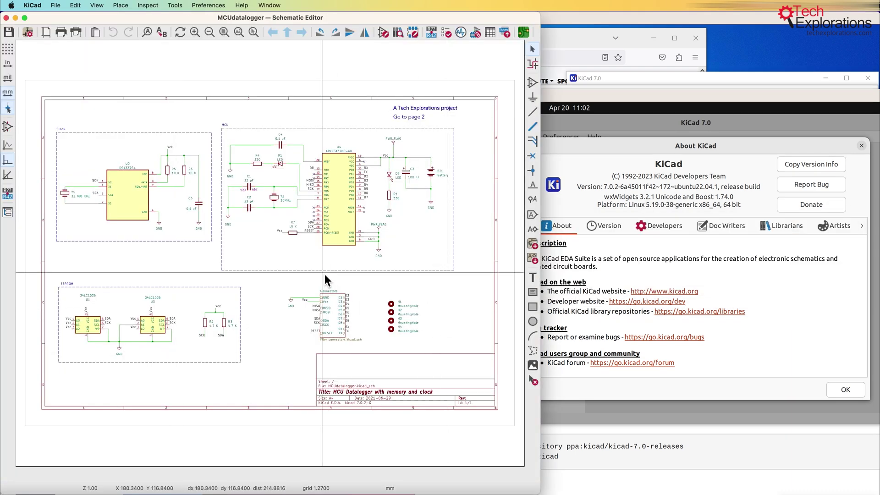
Inspect the font and link properties of the "A Tech Explorations project" and "Go to page 2" texts without changing them
scroll(315, 257, "up", 3)
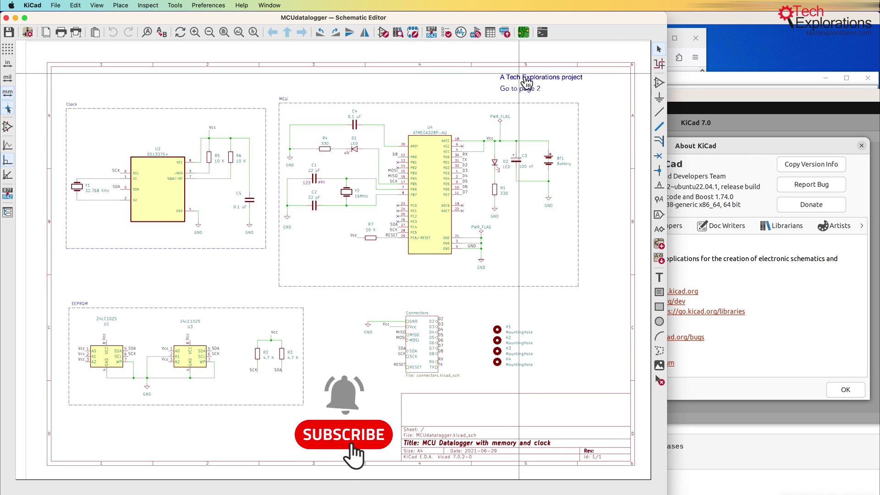
double_click(527, 83)
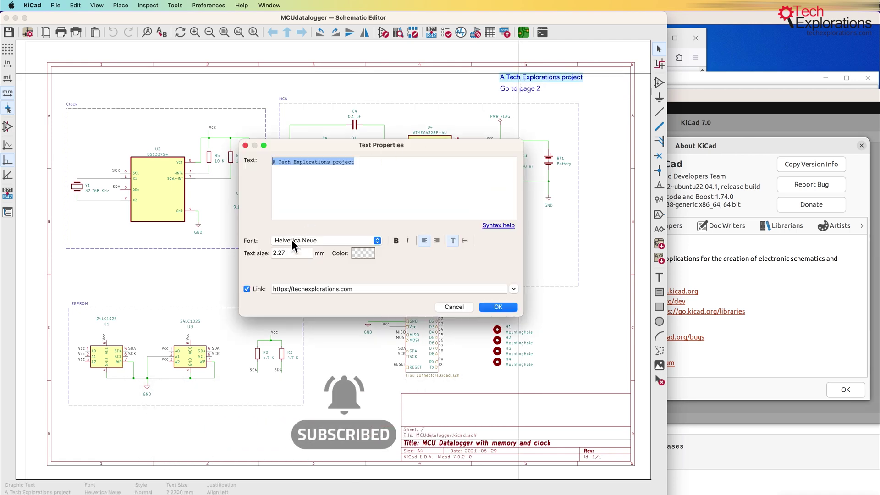
left_click(455, 307)
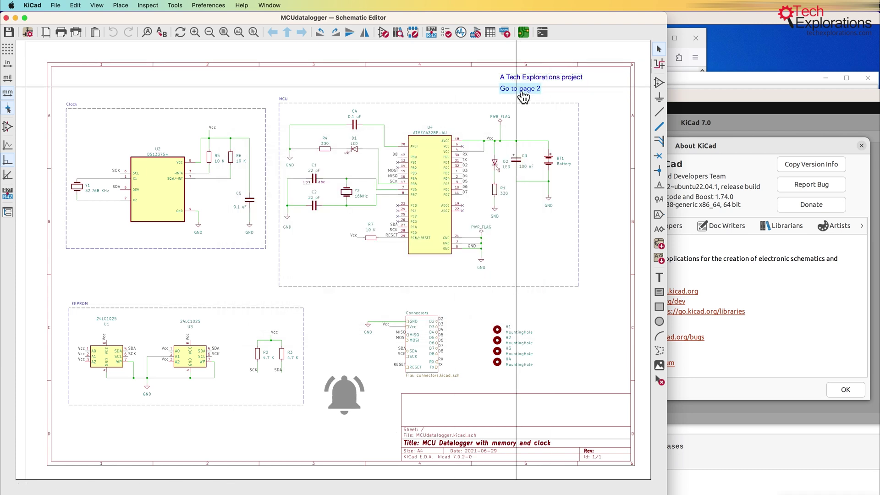
double_click(522, 92)
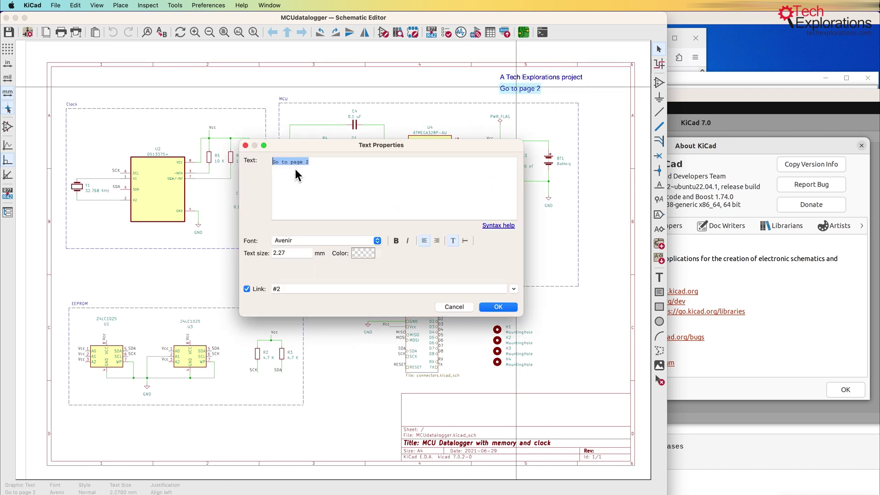
left_click(454, 307)
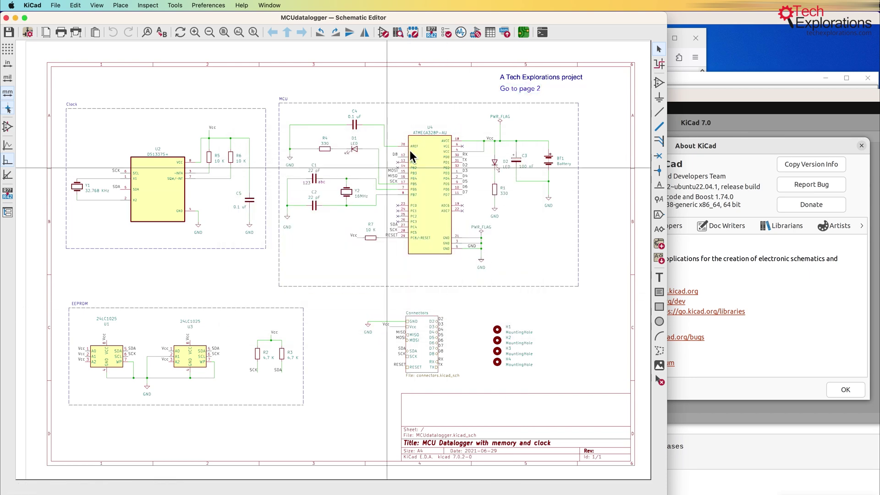
Select the two linked text items above the MCU block together, and clear the selection
left_click_drag(481, 70, 603, 104)
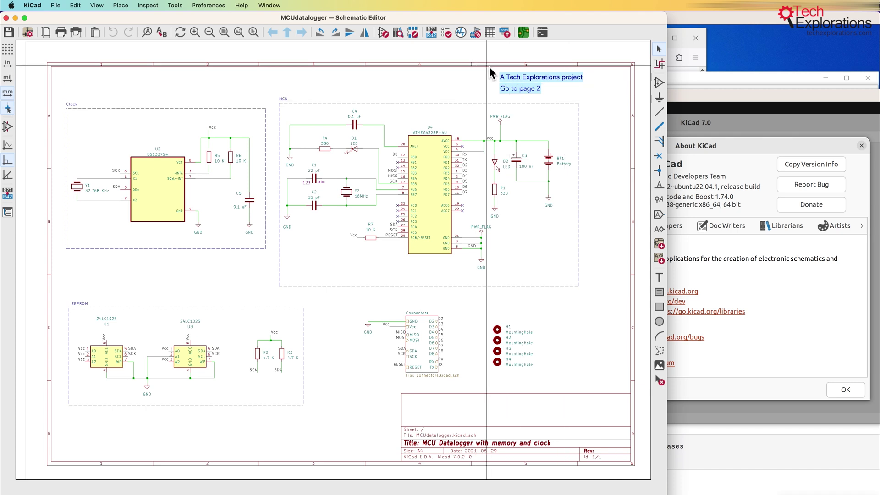
left_click_drag(488, 67, 596, 102)
left_click(592, 100)
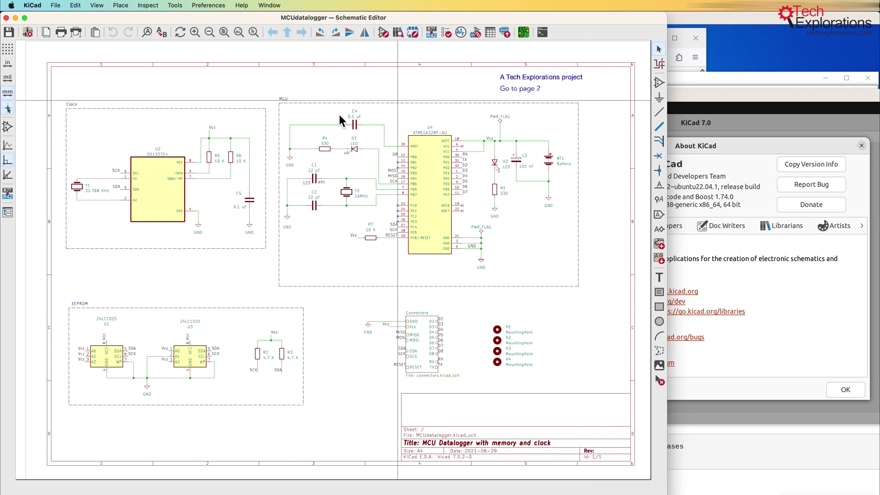
Select the clock chip U2 and the microcontroller U4 in turn to view their details
double_click(168, 192)
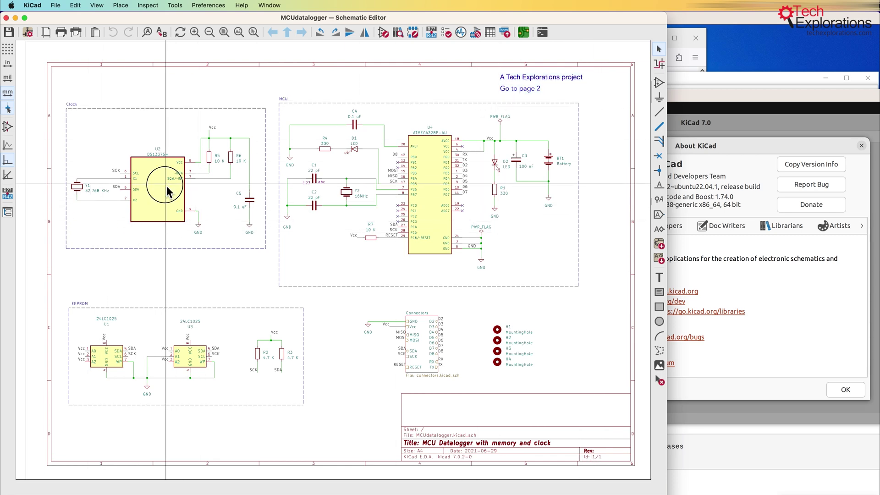
left_click(676, 395)
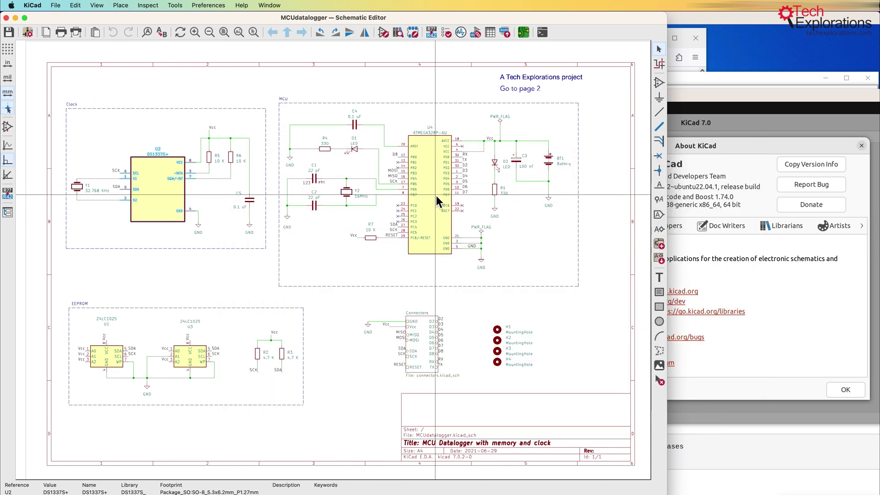
double_click(431, 195)
key("Escape")
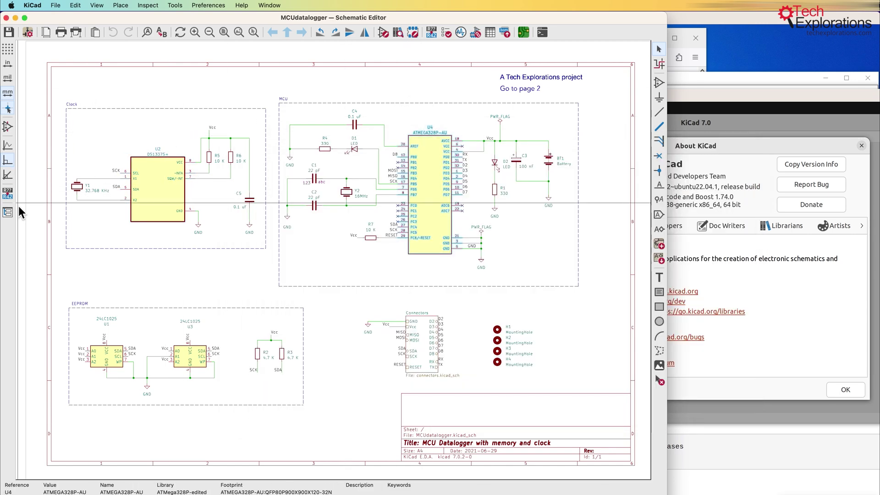
Show the schematic hierarchy and open the Connectors sheet on page 2 for a closer look
left_click(7, 212)
left_click(43, 64)
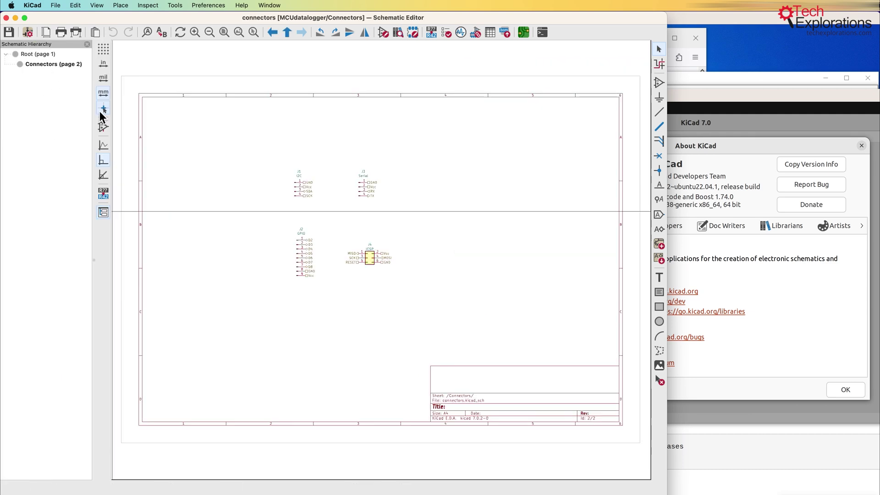
scroll(306, 200, "up", 5)
scroll(326, 222, "up", 2)
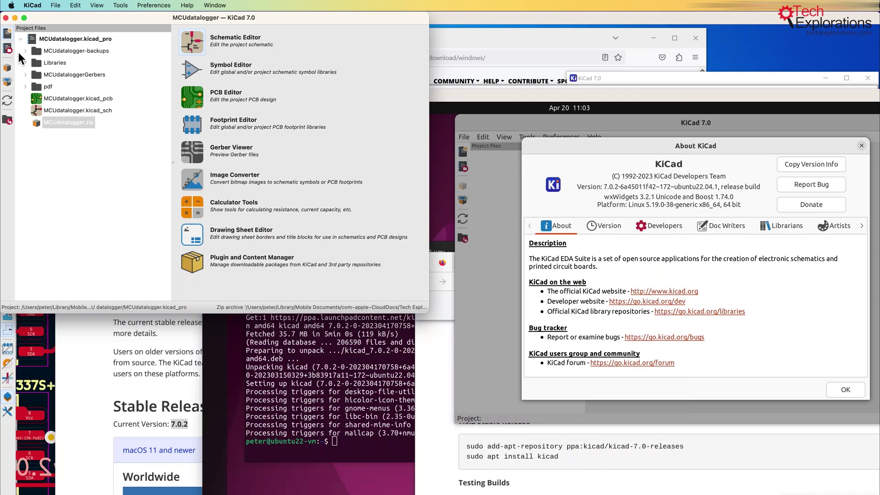
Leave the schematic, open the MCUdatalogger board in the PCB Editor, and reposition its window
left_click(6, 17)
left_click(216, 92)
left_click_drag(273, 94, 323, 52)
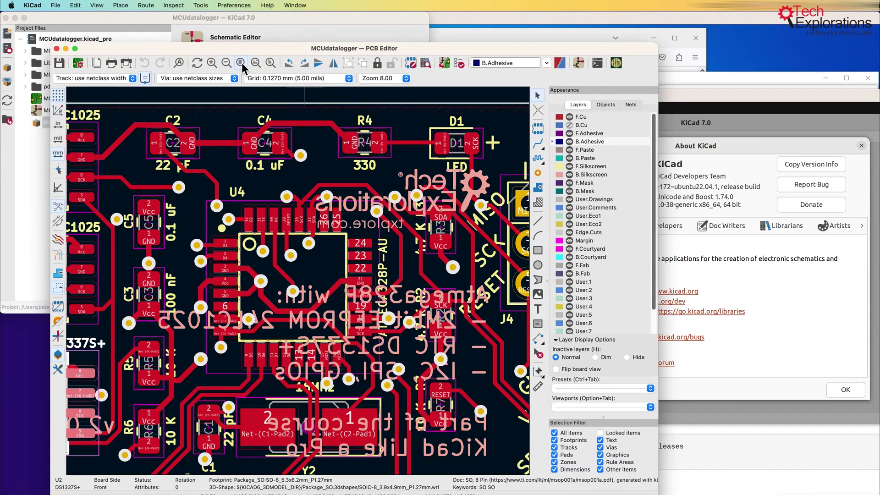
Fit the whole board in view, inspect its editor layers and physical stackup in Board Setup, and cancel the dialog
left_click(241, 63)
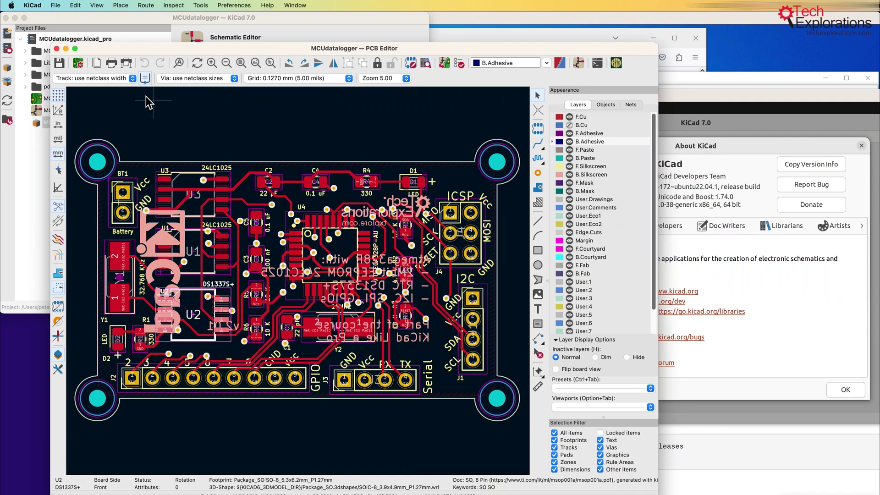
left_click_drag(219, 56, 193, 44)
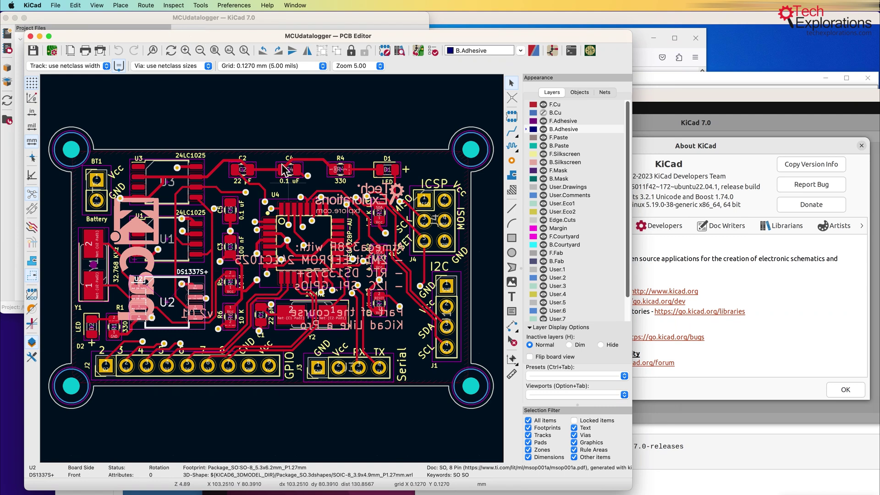
left_click(56, 5)
left_click(69, 149)
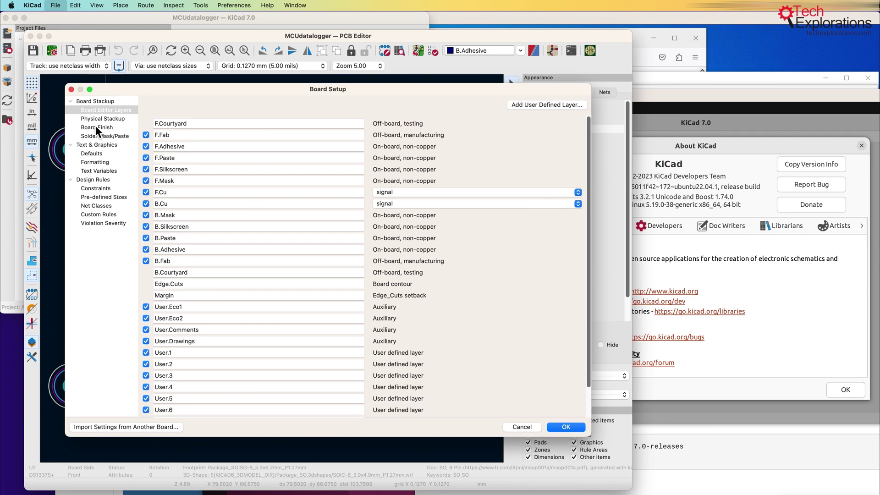
left_click(100, 119)
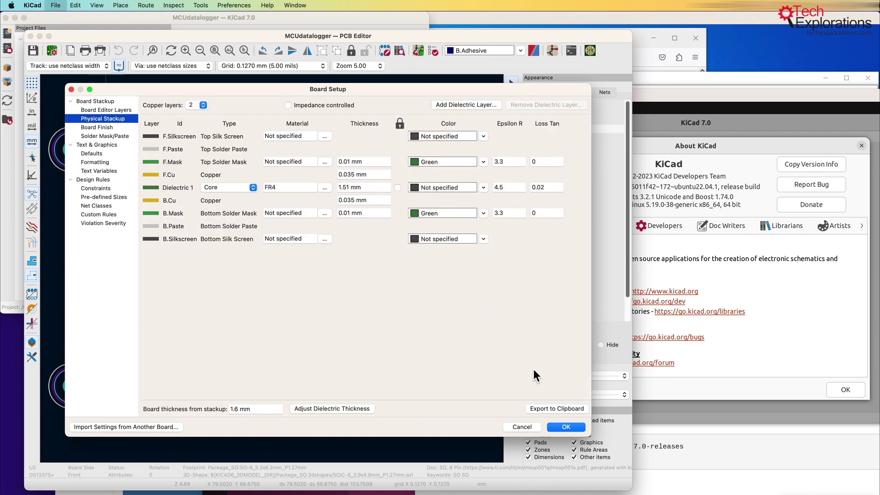
left_click(517, 426)
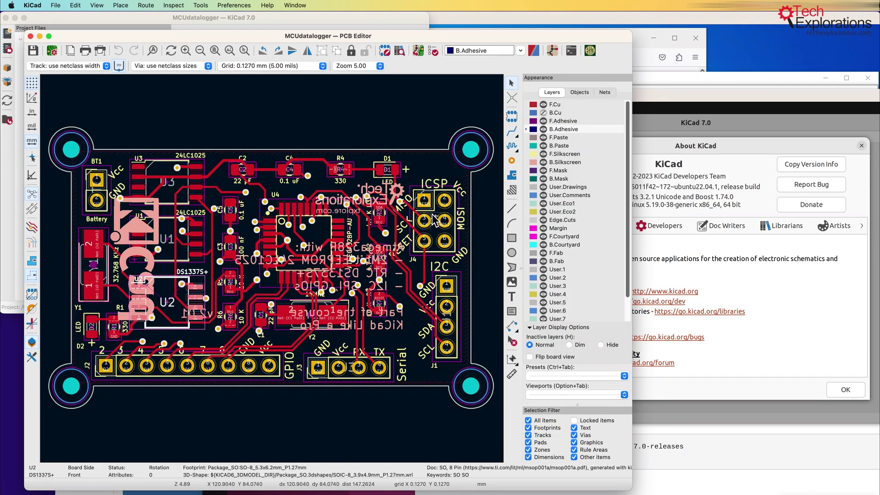
Examine the board in the 3D Viewer, flipping it to see both sides and rotating it, and close the viewer
left_click(97, 5)
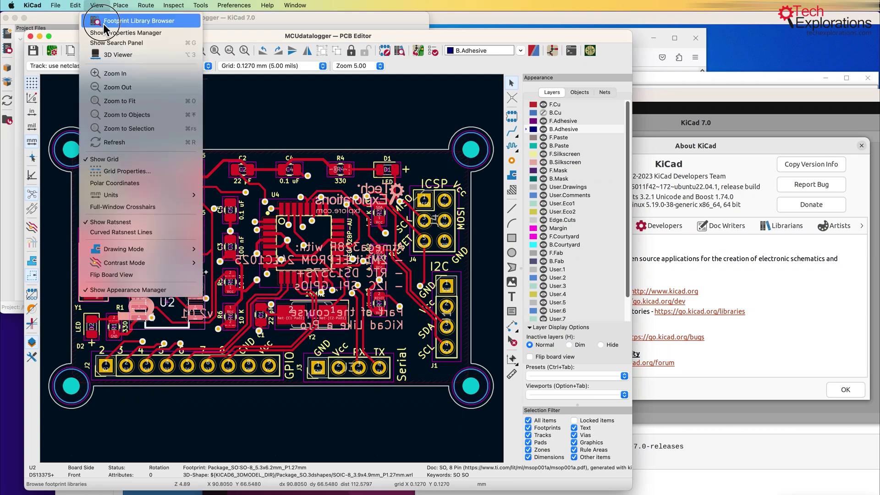
left_click(129, 47)
left_click_drag(501, 292, 548, 274)
left_click(626, 32)
left_click(626, 32)
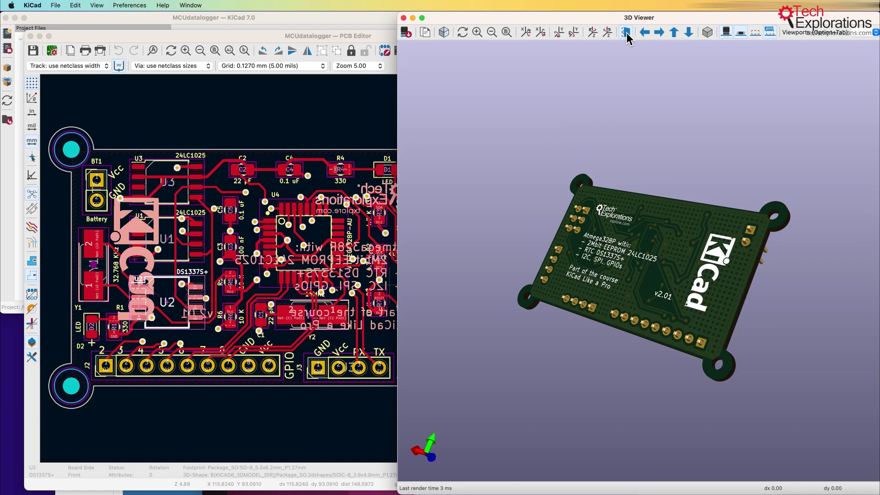
left_click_drag(683, 295, 577, 186)
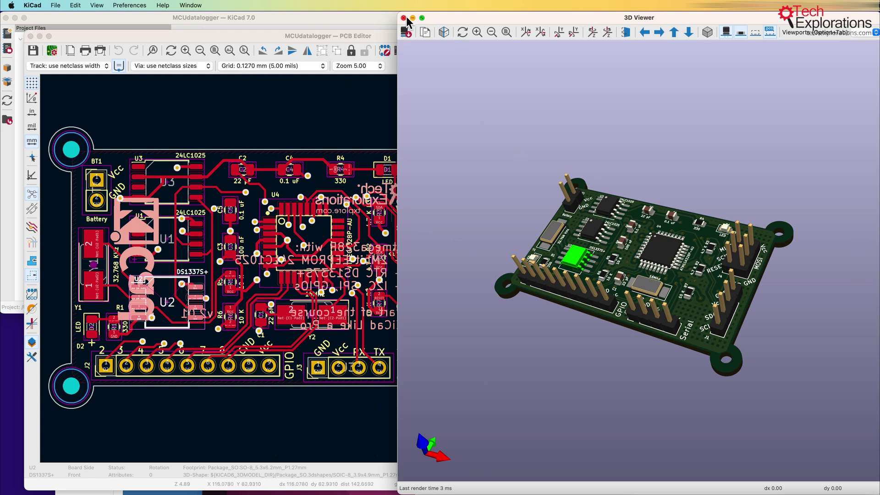
left_click(404, 18)
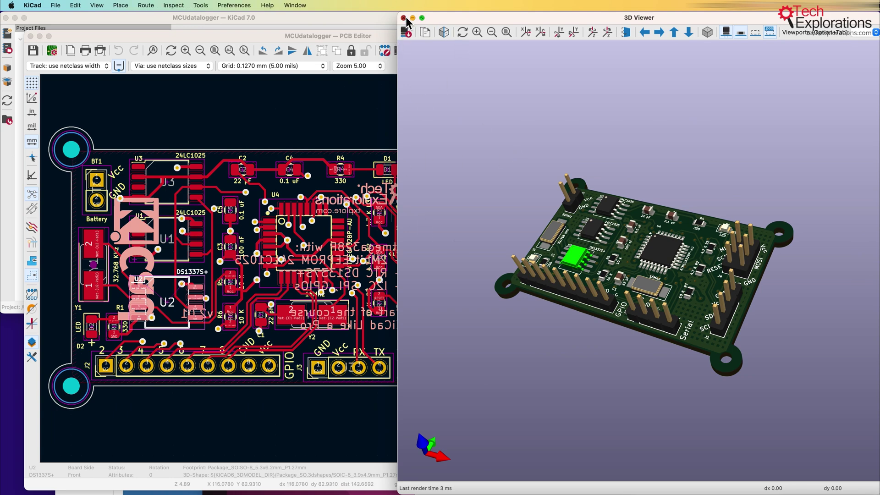
Move the PCB Editor out of the way, switch to the Windows virtual machine, and leave only its KiCad project window open on the desktop
left_click_drag(135, 38, 112, 42)
left_click_drag(467, 47, 453, 318)
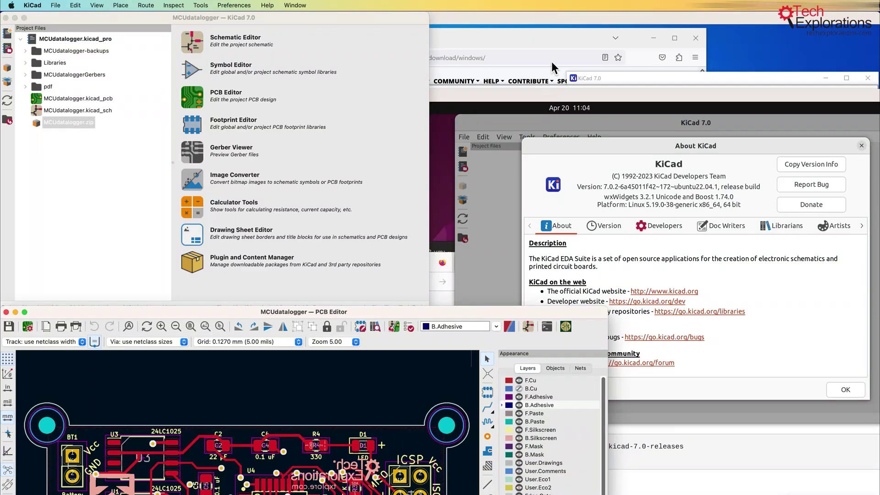
left_click(697, 20)
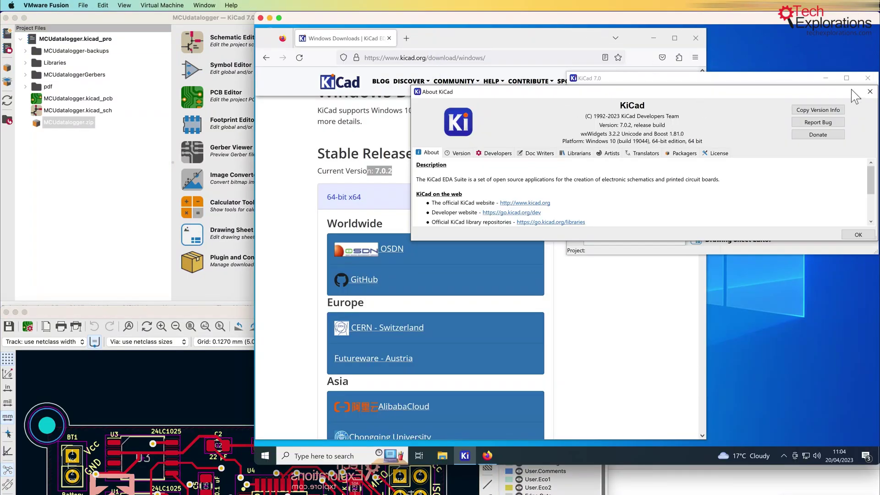
left_click(869, 92)
left_click_drag(702, 79, 657, 78)
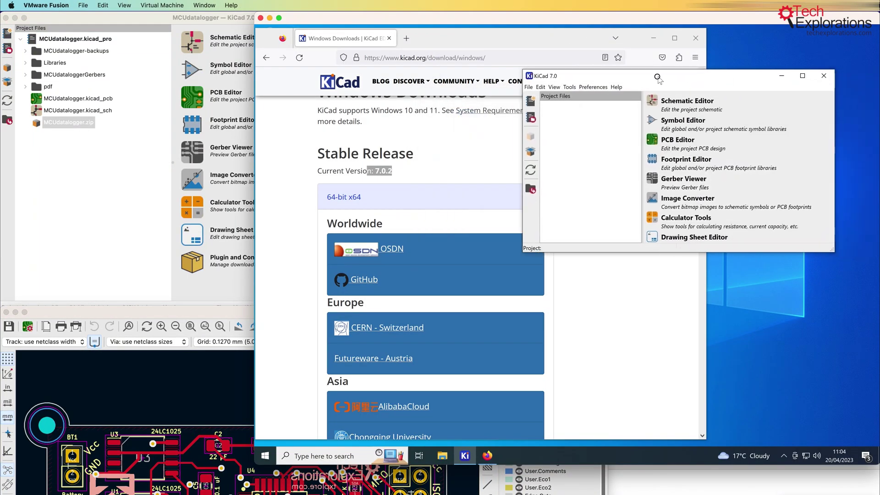
left_click(651, 39)
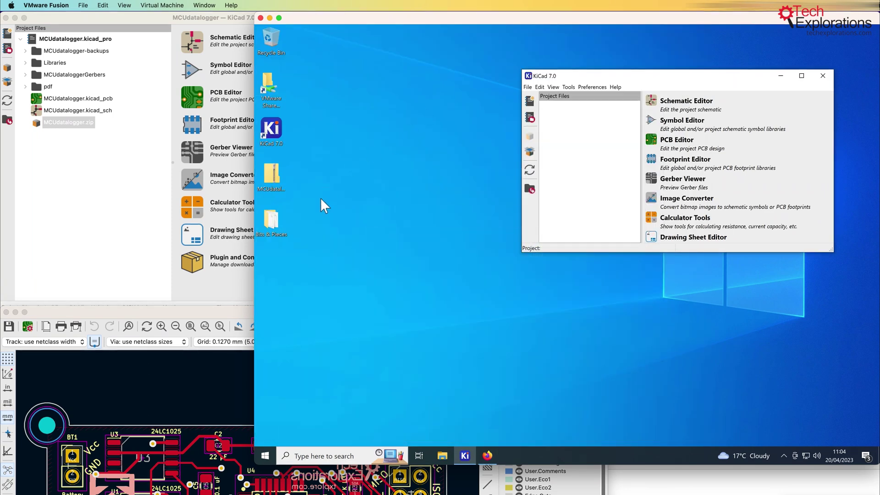
Point out the MCUdatalogger archive on the Windows desktop and show in Finder how MCUdatalogger.zip transfers from the macOS project folder
left_click(274, 171)
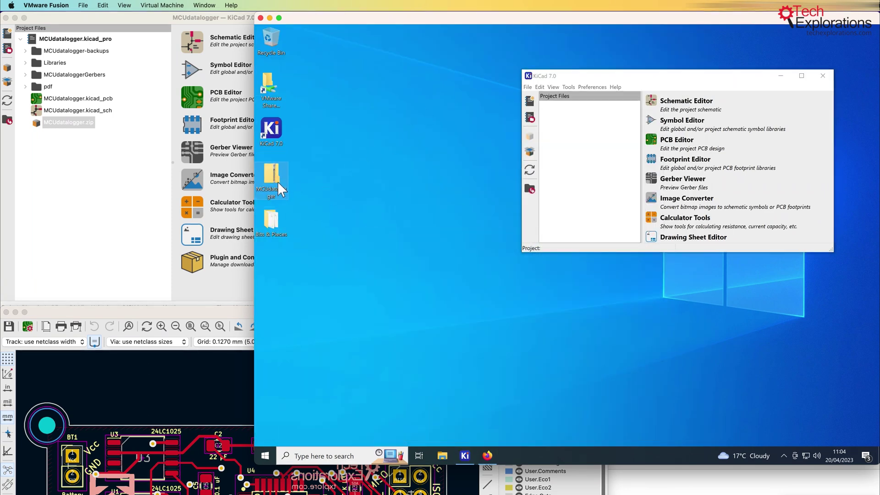
left_click(81, 38)
right_click(79, 39)
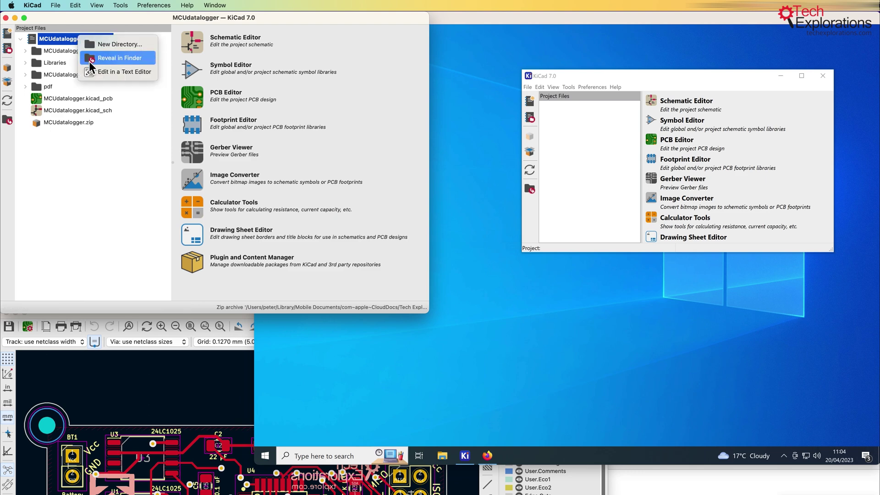
key("Return")
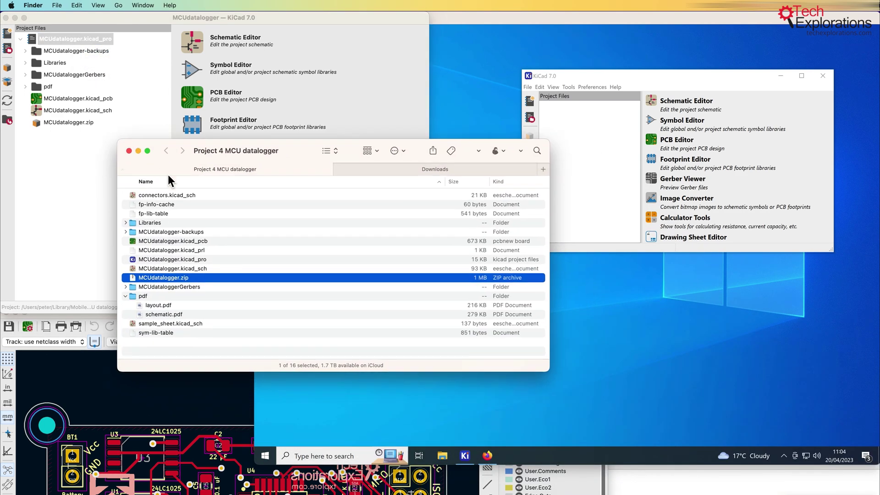
left_click_drag(178, 283, 648, 370)
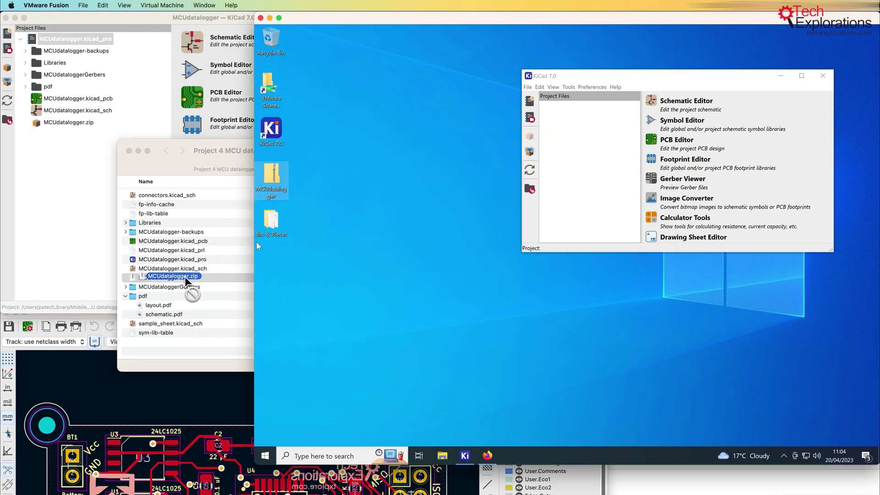
left_click(344, 132)
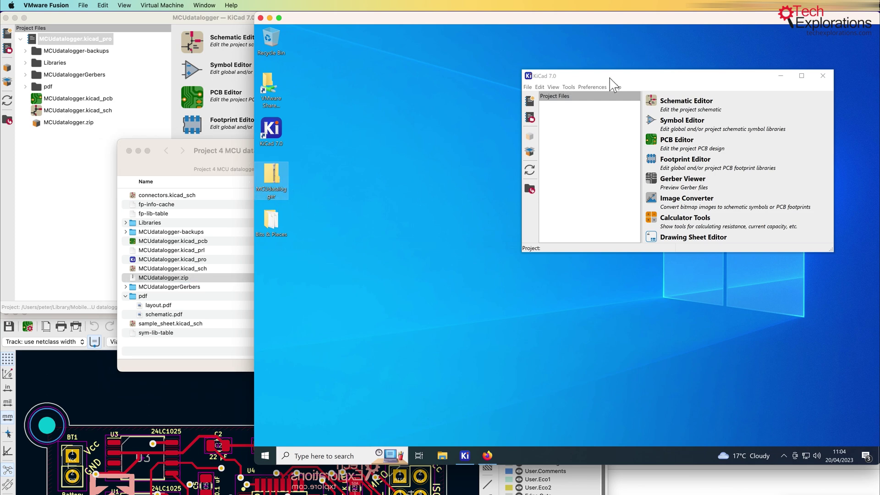
Start unarchiving a project in the Windows KiCad, using the MCUdatalogger zip archive from the desktop
left_click_drag(610, 78, 518, 67)
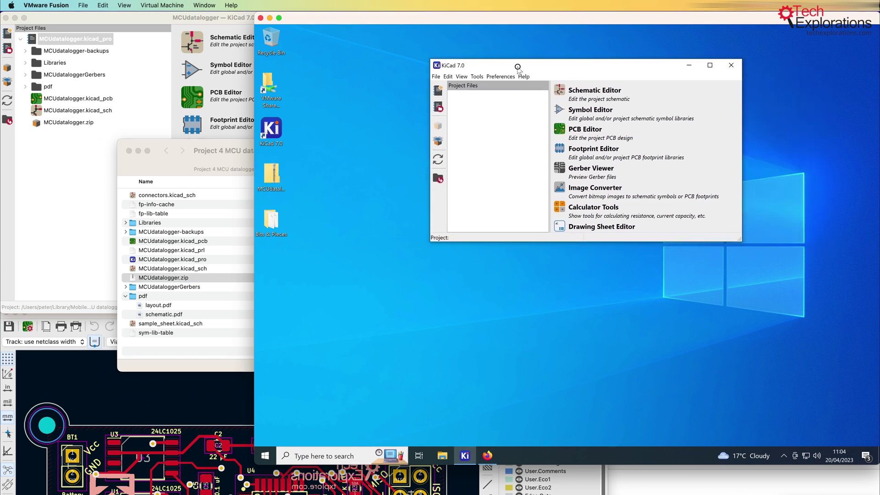
left_click(436, 77)
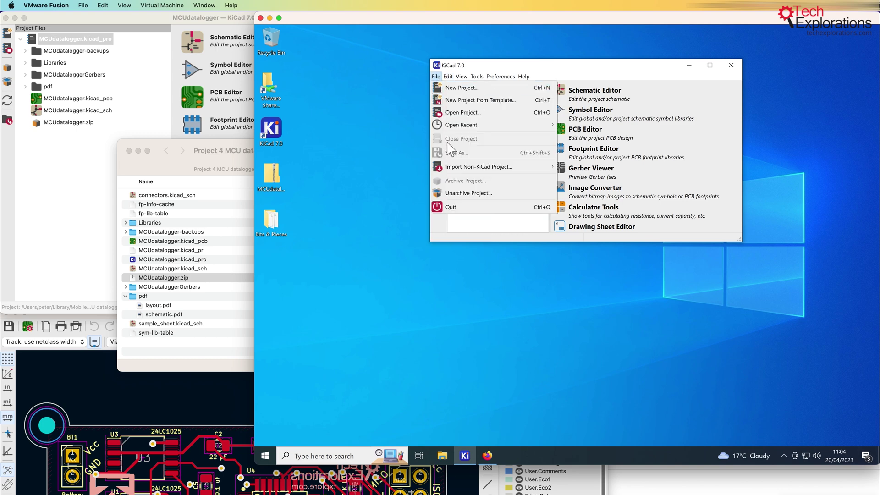
left_click(461, 193)
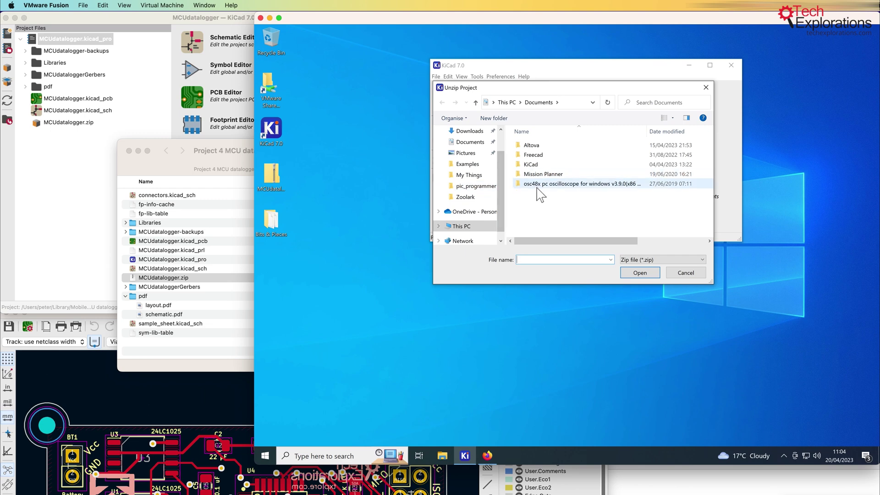
left_click(543, 156)
left_click(640, 273)
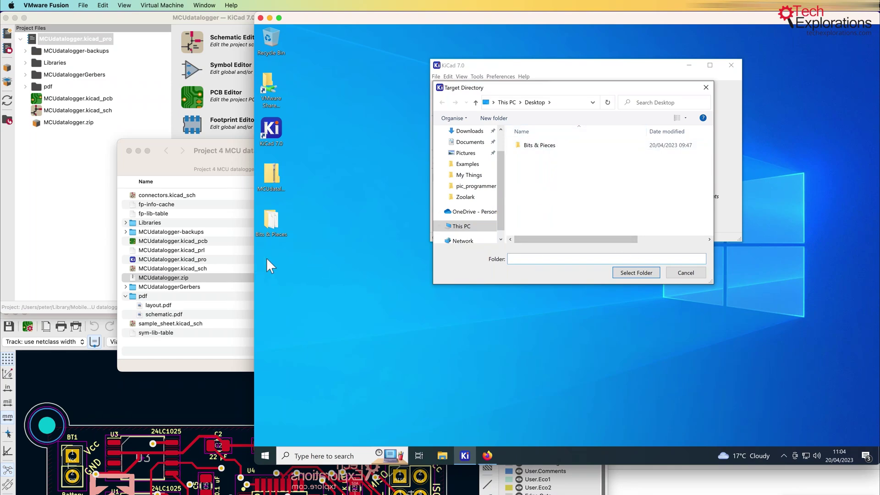
Create a desktop folder named MCUDatalogger-unarchived and extract the project archive into it
right_click(334, 267)
mouse_move(377, 337)
left_click(451, 332)
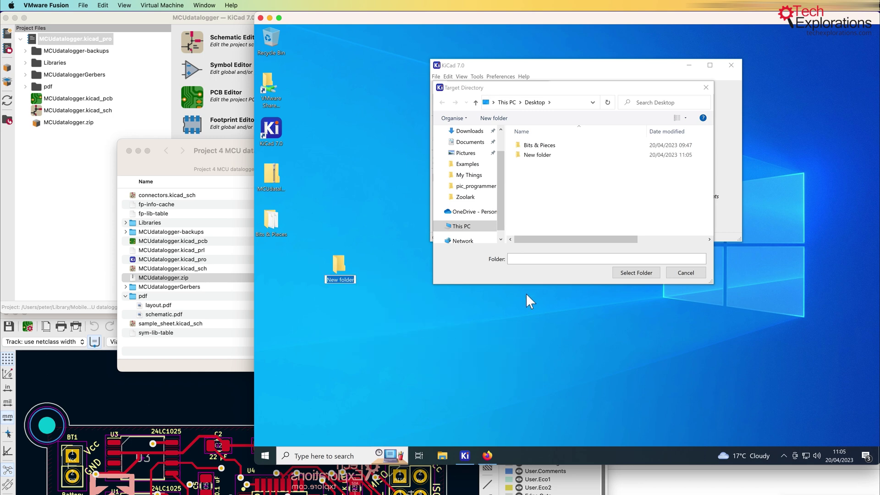
type("MCUDatalogger-")
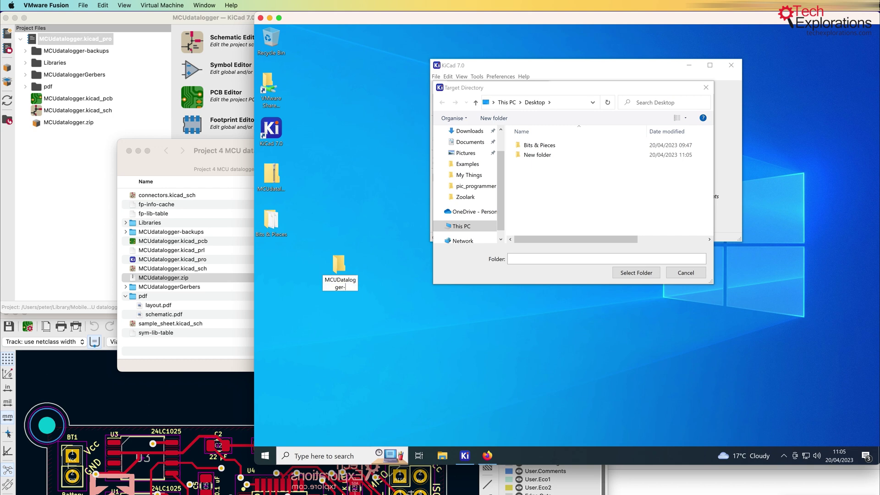
type("unarchived")
key("Return")
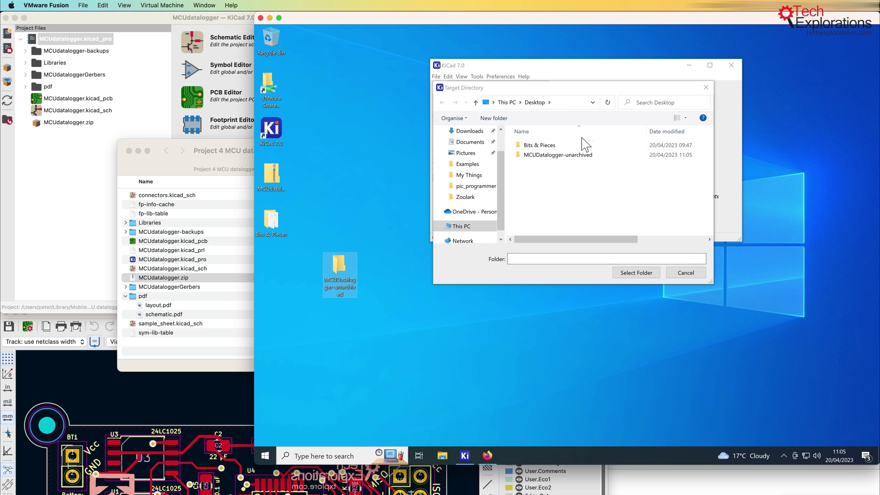
double_click(574, 155)
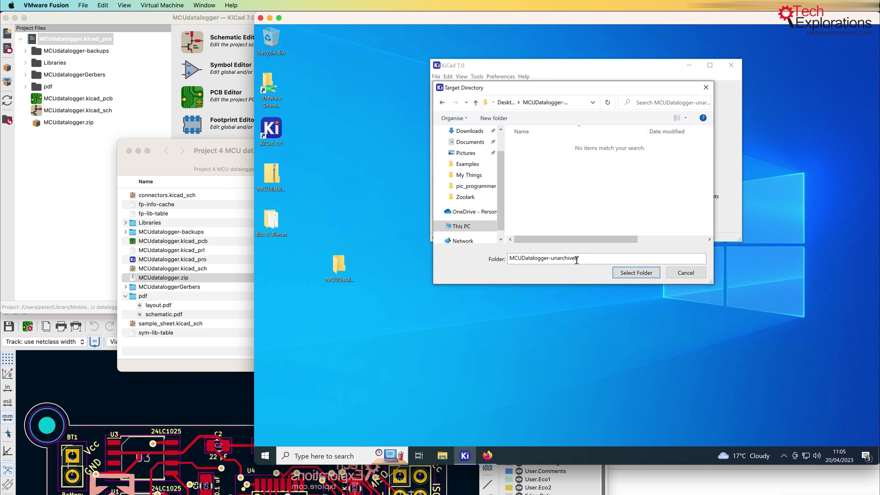
left_click(635, 273)
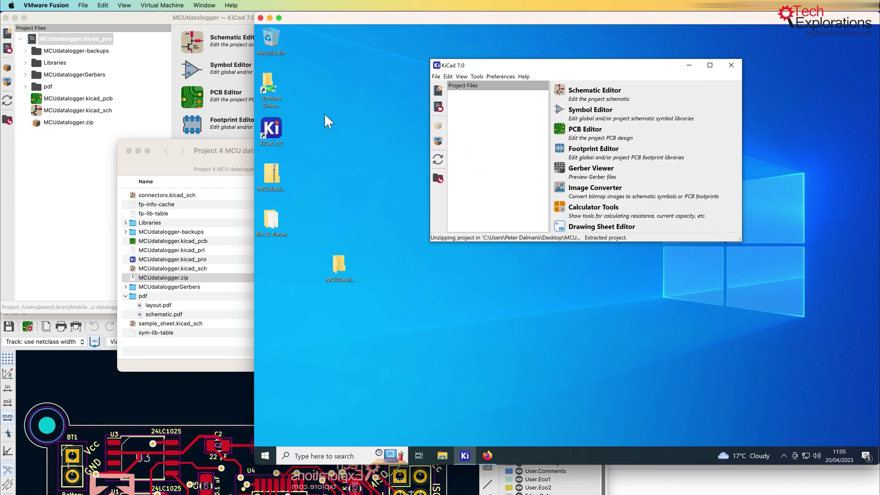
Open the MCUDatalogger-unarchived folder, arrange it beside KiCad, and load its MCUdatalogger project file into the KiCad project window
double_click(339, 263)
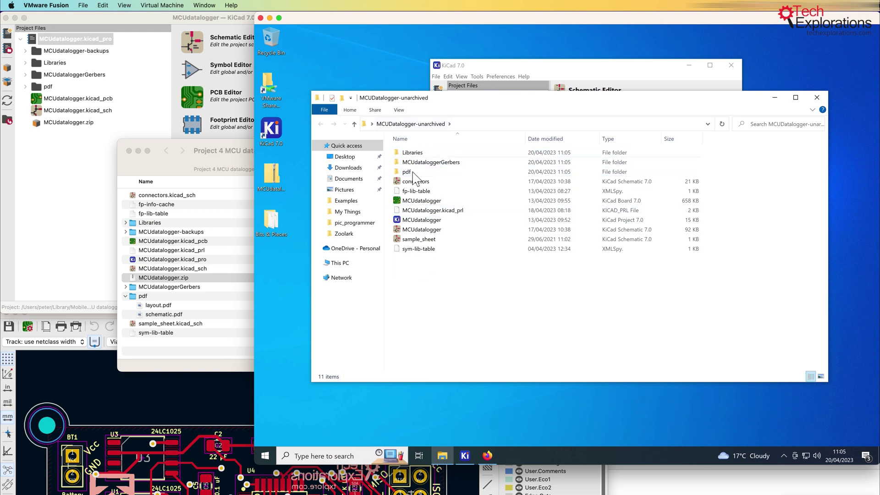
left_click_drag(526, 103, 478, 151)
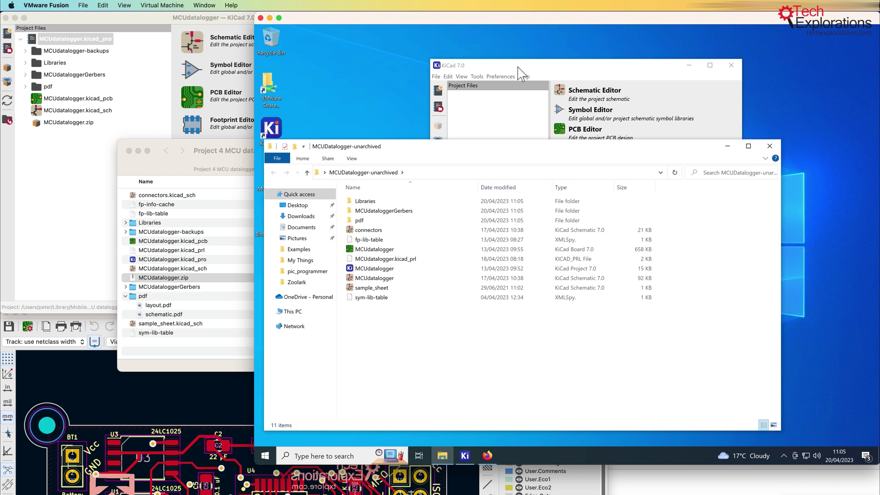
left_click_drag(518, 67, 552, 56)
left_click(470, 67)
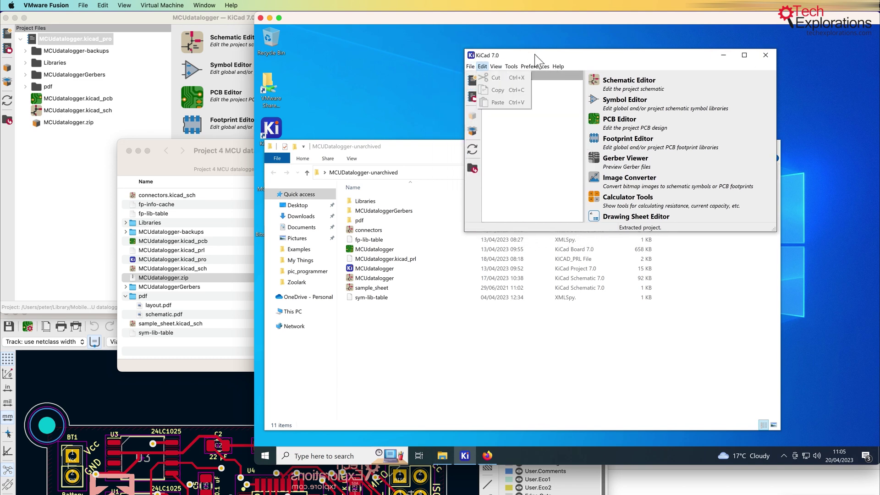
key("Escape")
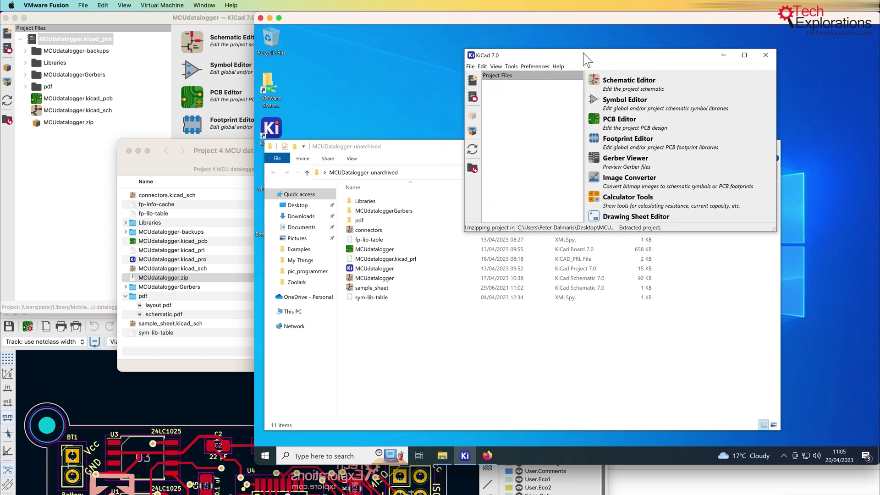
left_click_drag(375, 260, 537, 155)
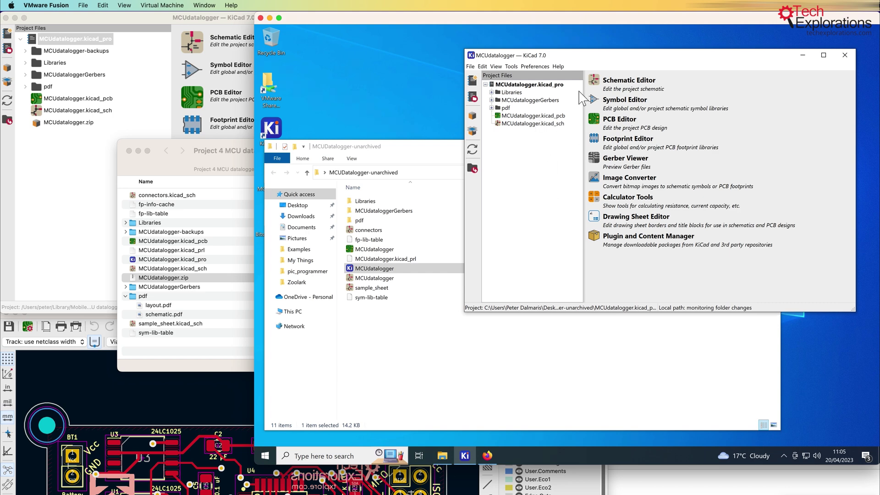
Expand the pdf folder in the Windows project tree and open layout.pdf for viewing
left_click(492, 108)
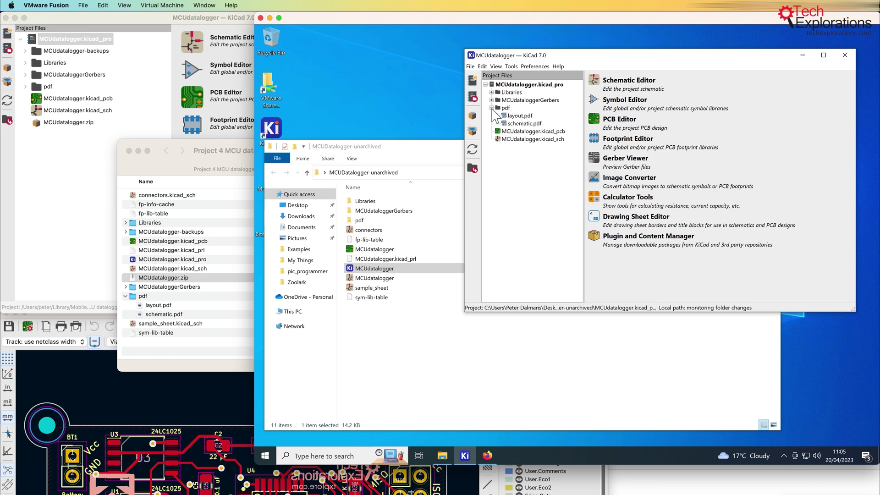
double_click(511, 115)
left_click(598, 355)
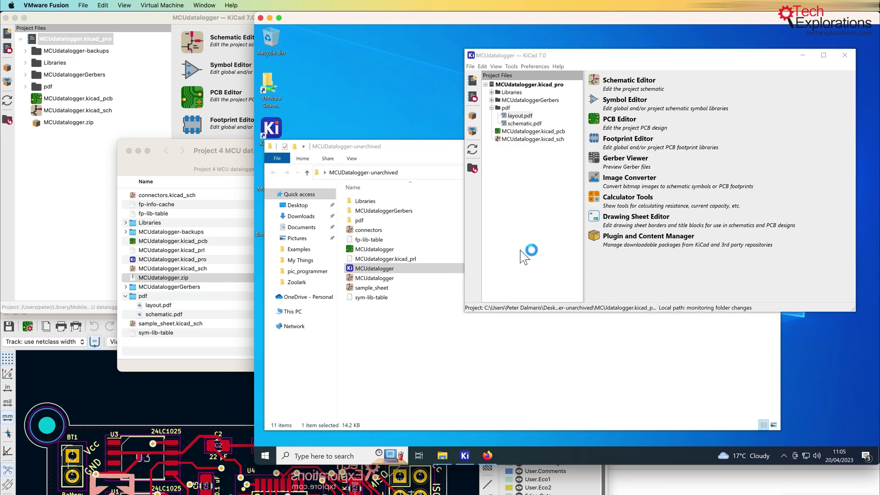
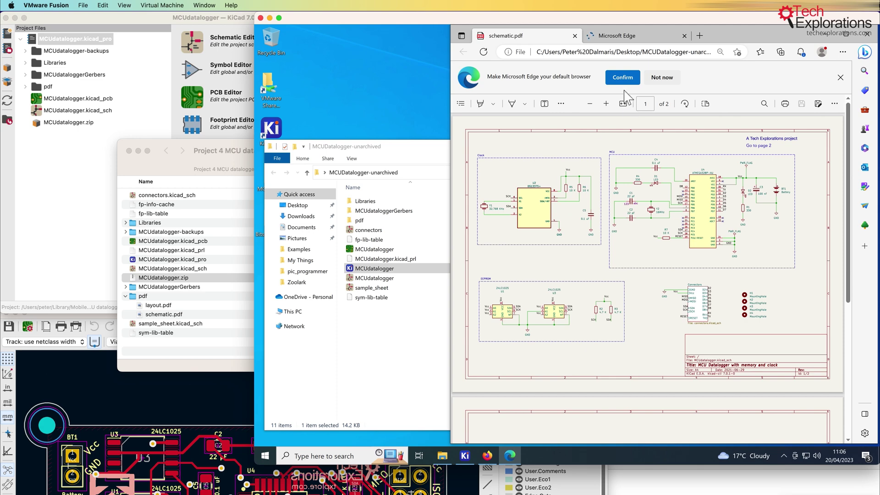
Close the PDF viewer without making Edge the default browser, and open the project in the Schematic Editor
left_click(661, 77)
left_click(868, 34)
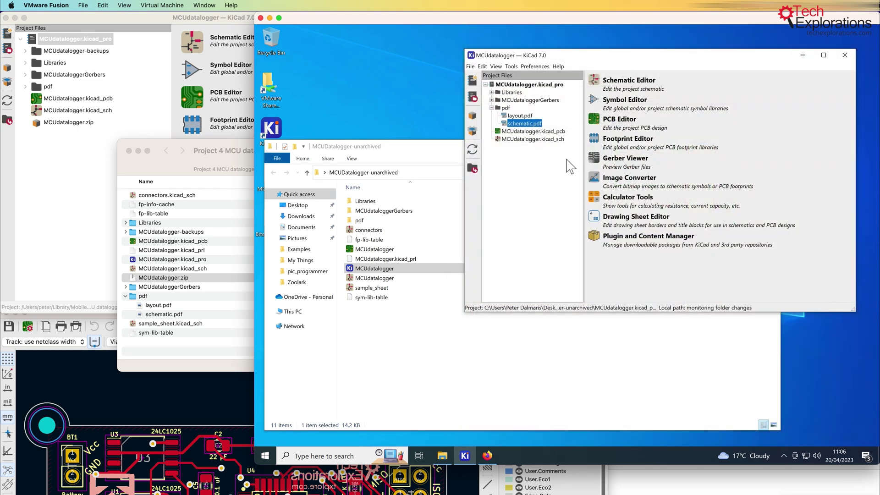
left_click(600, 87)
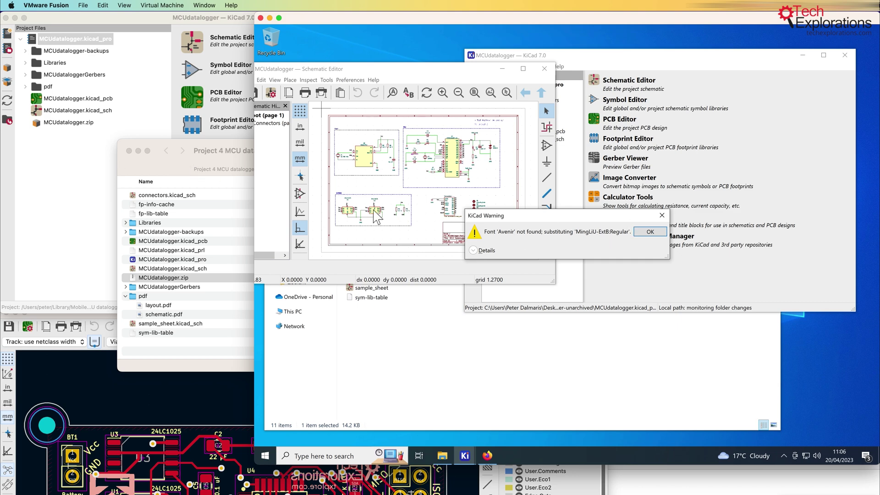
left_click(650, 232)
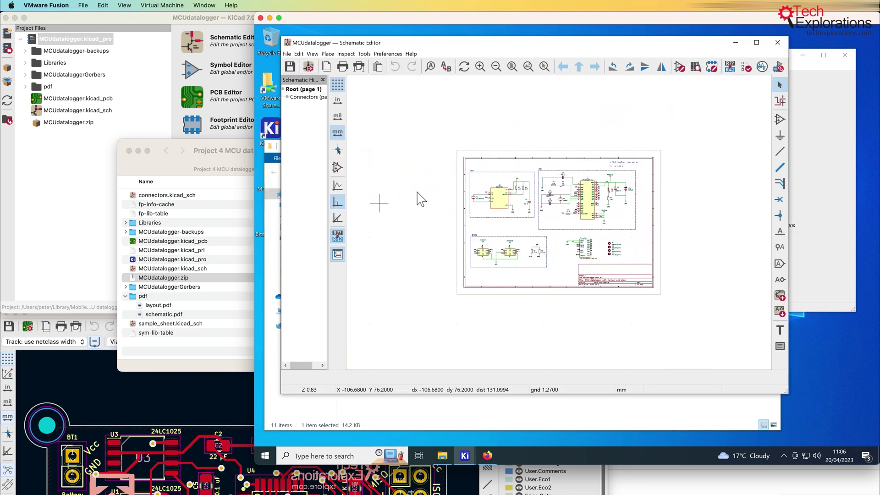
Change the font of the "A Tech Explorations project" and "Go to page 2" texts above the MCU section
scroll(612, 183, "up", 4)
middle_click_drag(493, 257, 590, 186)
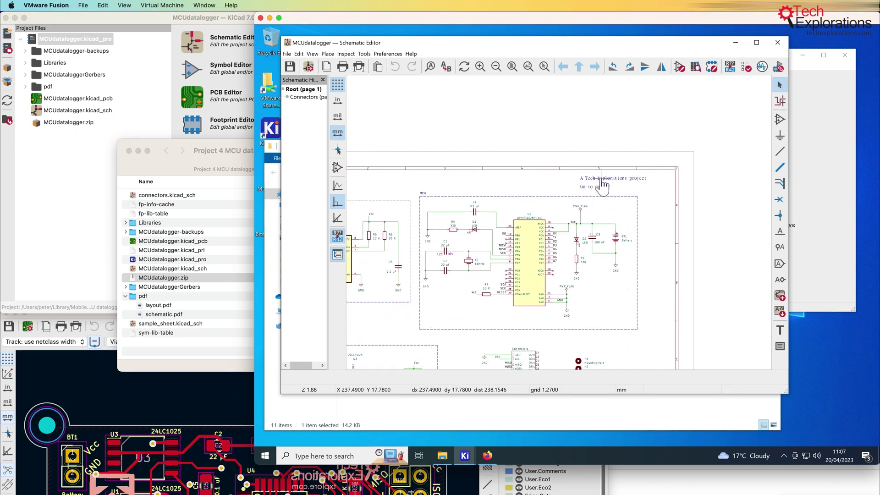
double_click(603, 183)
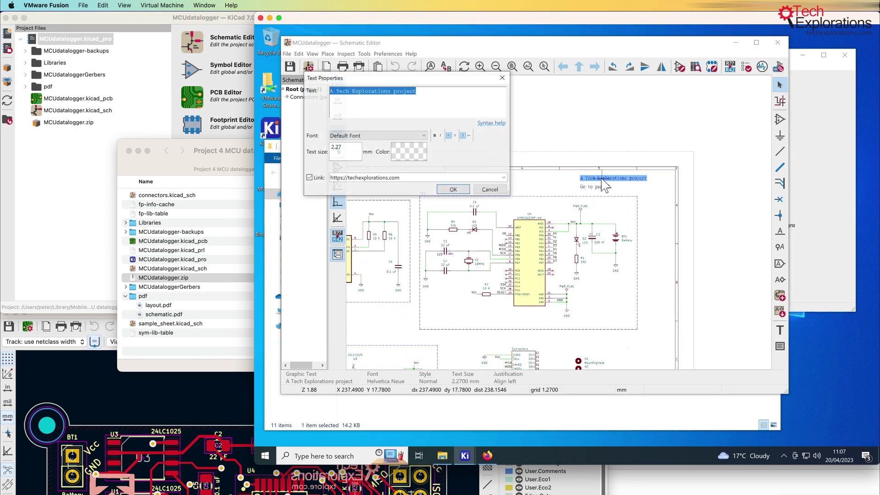
left_click(357, 136)
left_click(346, 151)
left_click(453, 189)
double_click(590, 187)
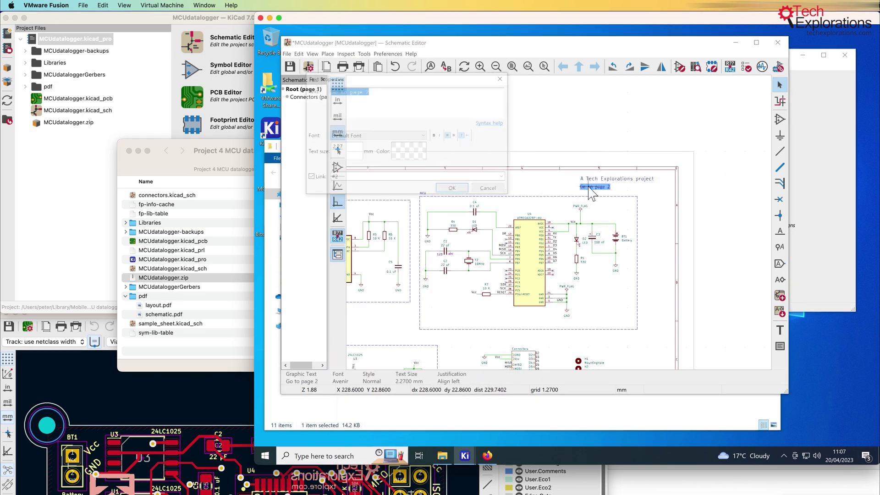
left_click(355, 136)
left_click(353, 148)
left_click(454, 189)
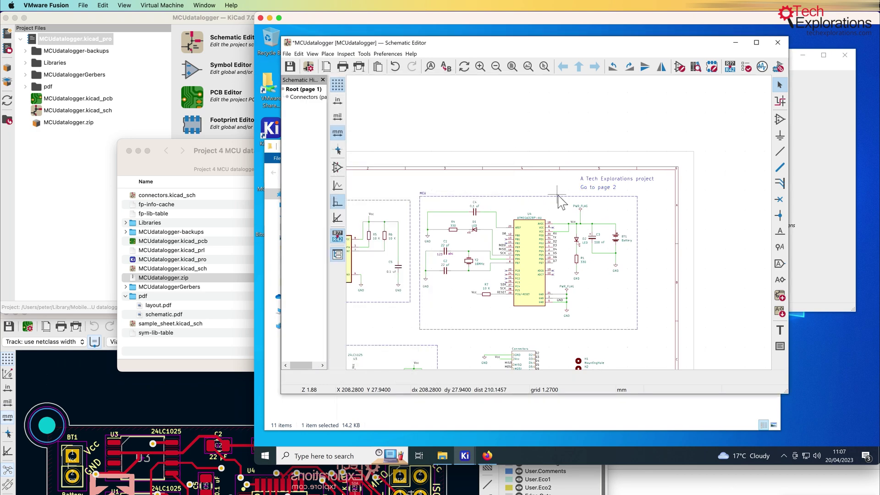
Review the symbol properties of the DS1337S+ clock chip U2 and the ATMEGA328P-AU microcontroller U4
middle_click_drag(456, 266, 574, 202)
scroll(443, 197, "up", 5)
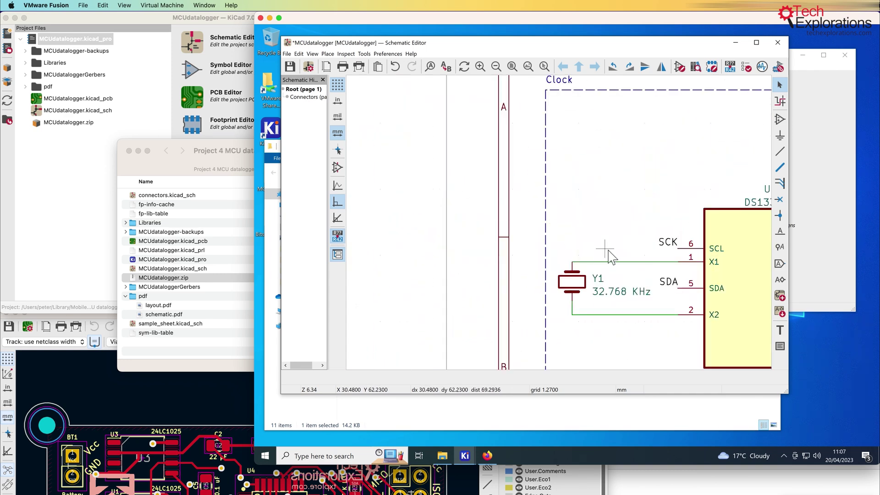
scroll(610, 252, "down", 1)
double_click(545, 225)
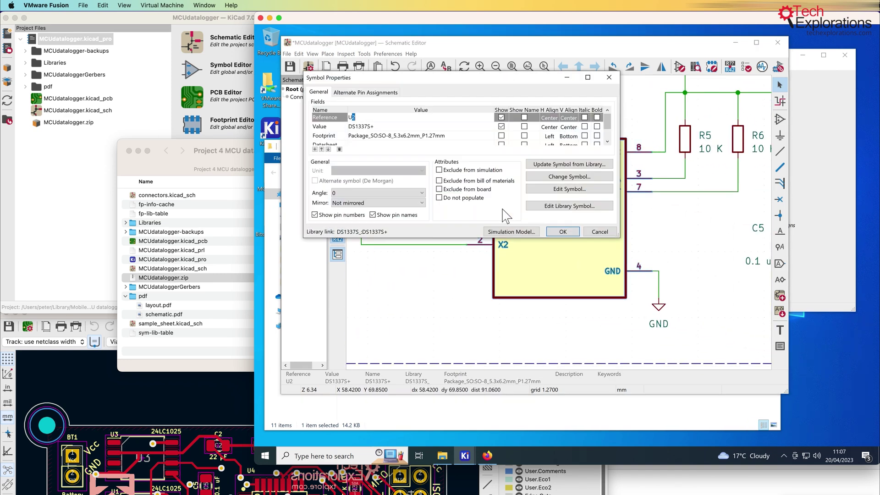
left_click(560, 231)
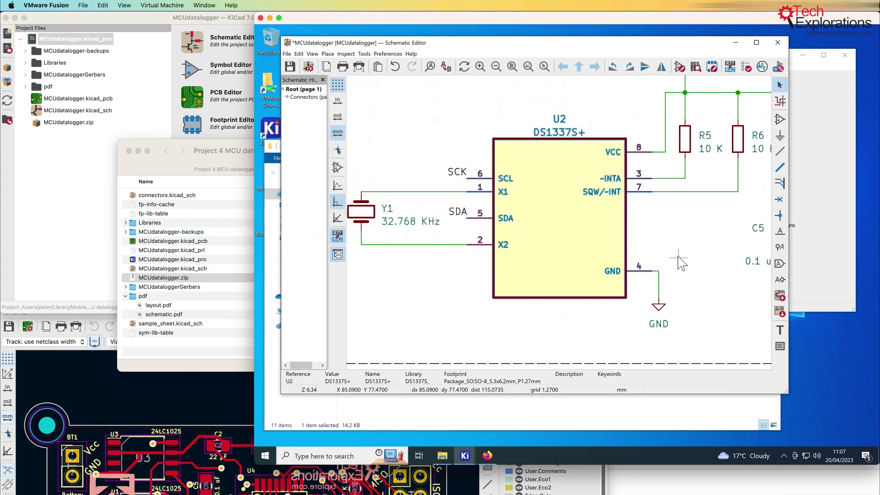
scroll(407, 240, "down", 3)
scroll(494, 251, "down", 3)
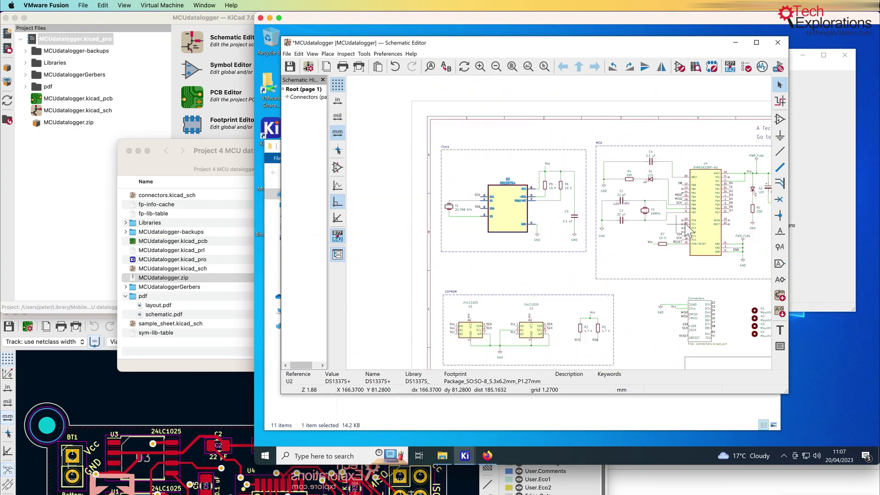
double_click(701, 220)
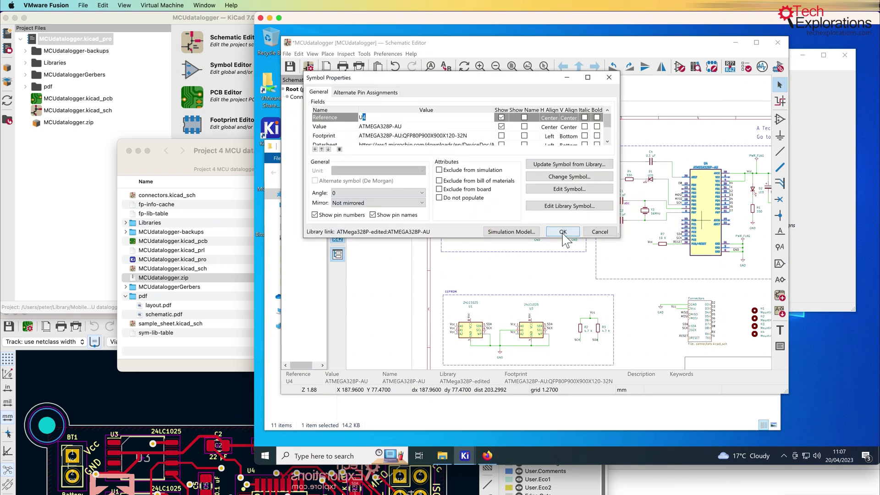
left_click(562, 230)
Open the Connectors sheet from the schematic hierarchy and examine its I2C, Serial, GPIO and ICSP connectors
middle_click_drag(575, 279, 483, 203)
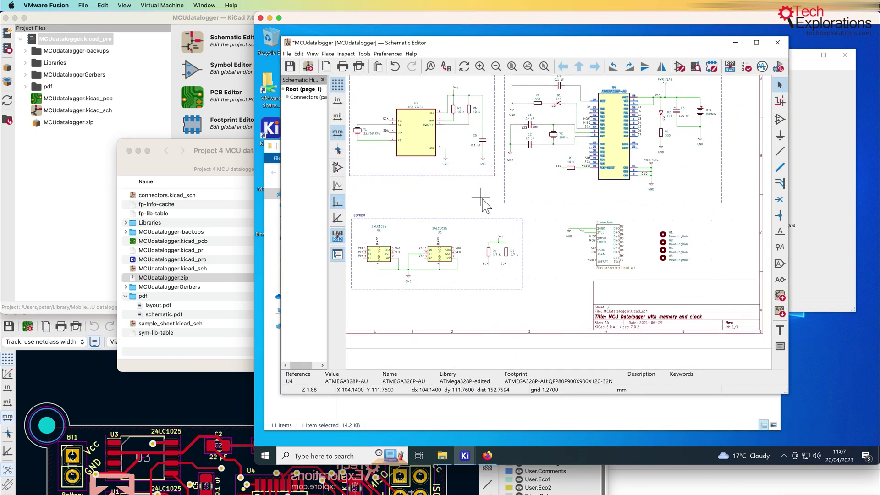
left_click(308, 98)
scroll(522, 188, "up", 3)
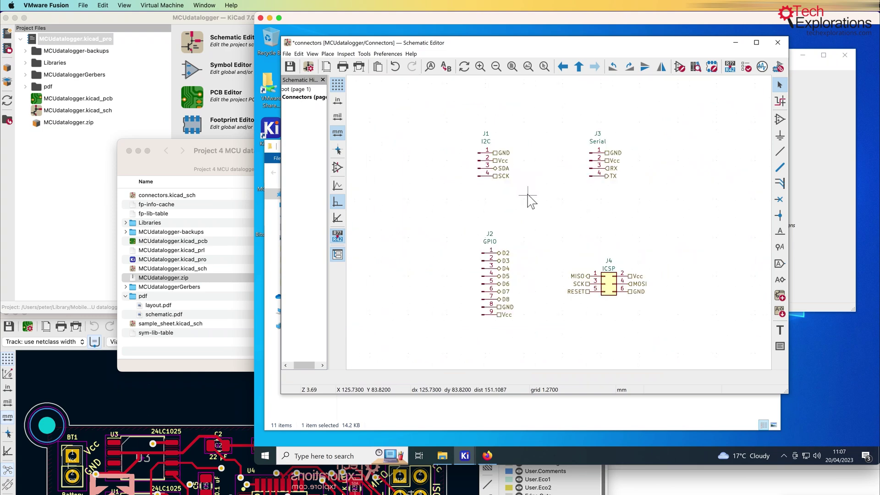
mouse_move(523, 195)
middle_mouse_down()
mouse_move(479, 168)
mouse_move(532, 183)
middle_mouse_up()
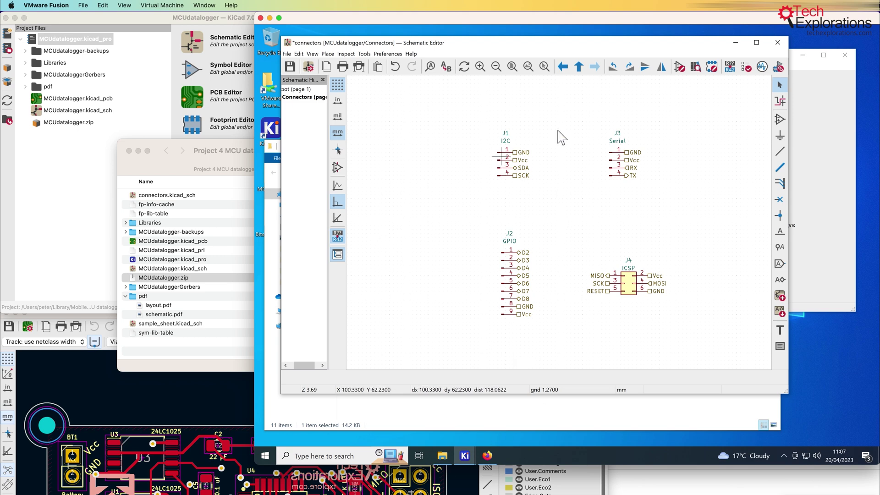
left_click(553, 93)
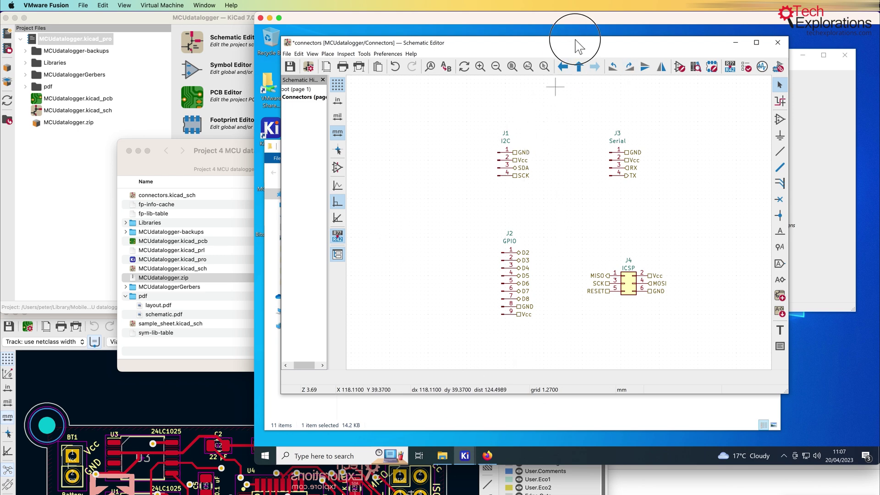
Open the project's board in the PCB Editor, enlarge the editor window and fit the board in the view
left_click_drag(572, 39, 505, 118)
left_click(621, 62)
left_click(599, 118)
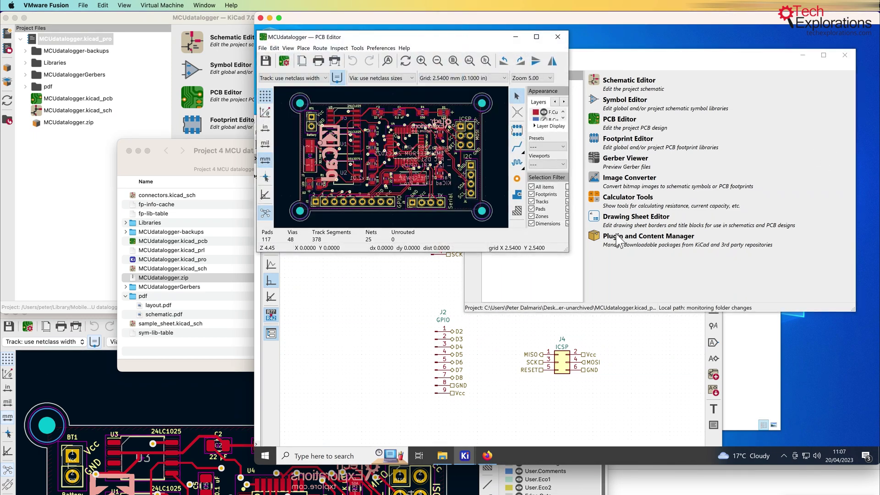
left_click_drag(569, 252, 833, 401)
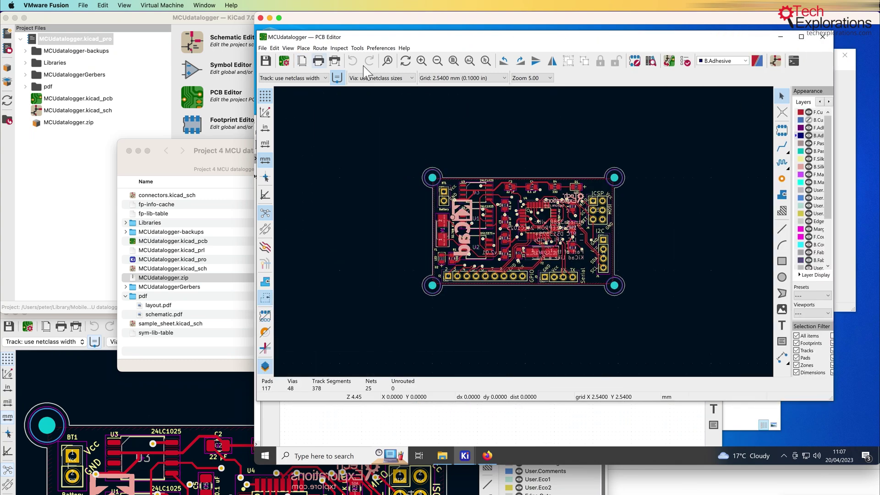
left_click(454, 62)
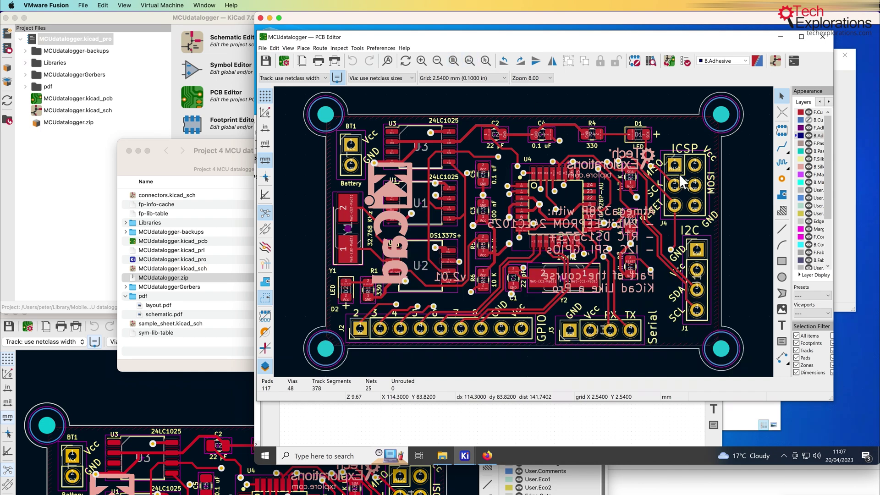
Show the B.Cu layer, and switch the copper zones to filled display and back to outlines only
left_click(810, 120)
left_click(810, 120)
left_click(810, 120)
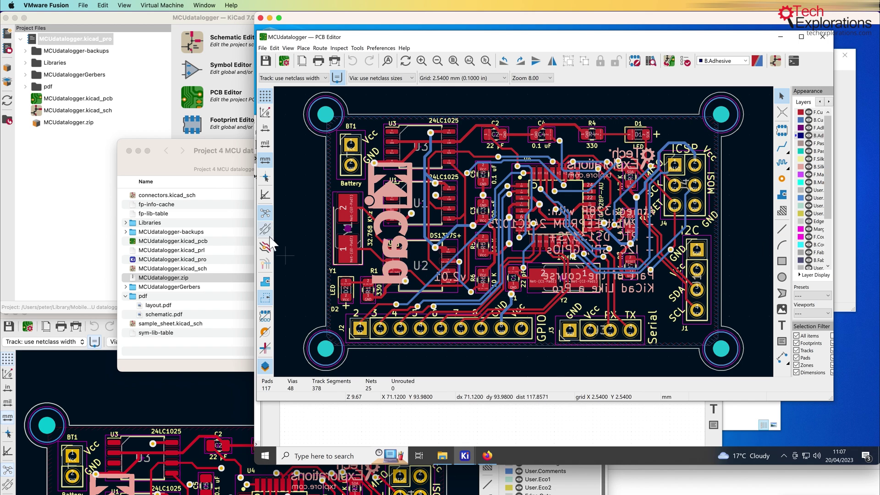
left_click(265, 281)
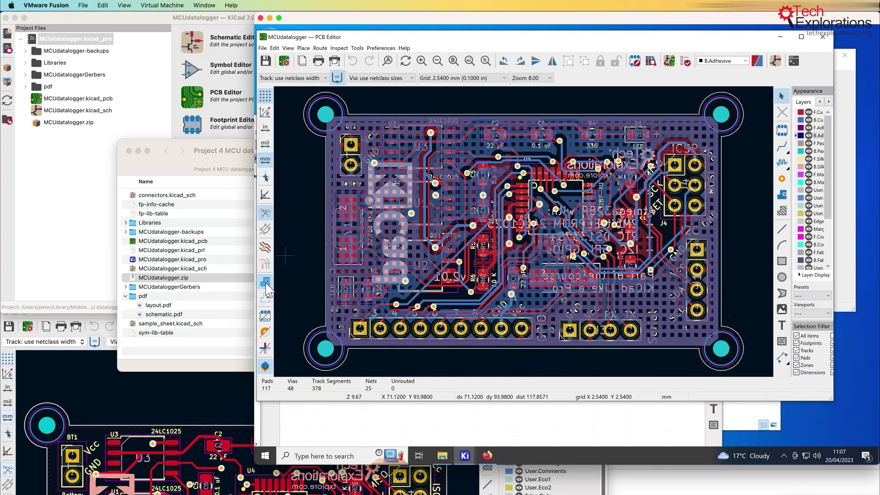
left_click(265, 298)
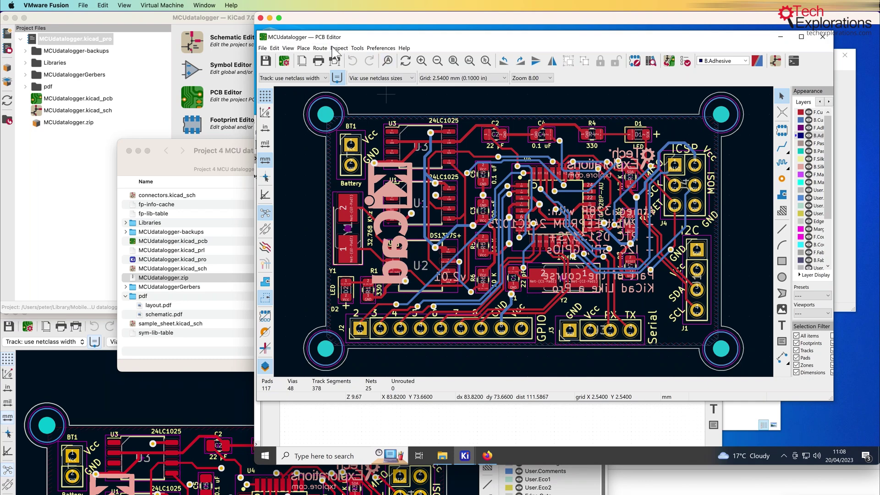
Open the board in the 3D Viewer and enlarge the viewer window
left_click(288, 48)
left_click(315, 90)
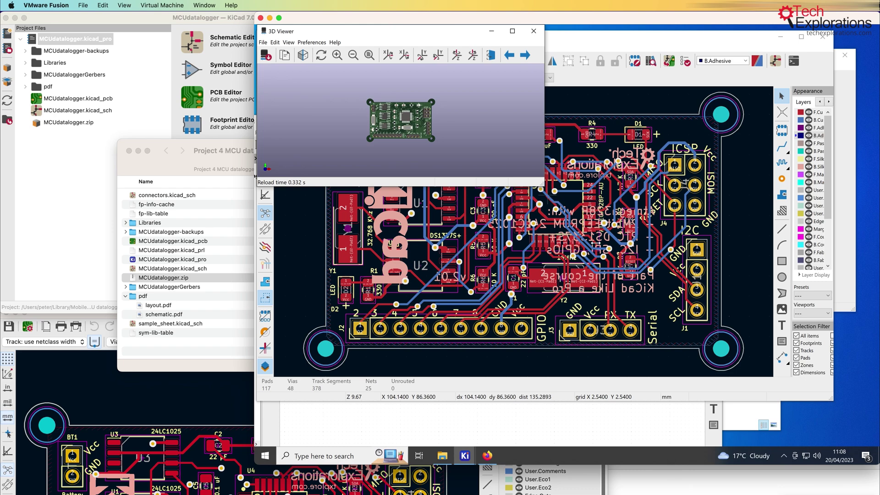
left_click(542, 197)
left_click(480, 55)
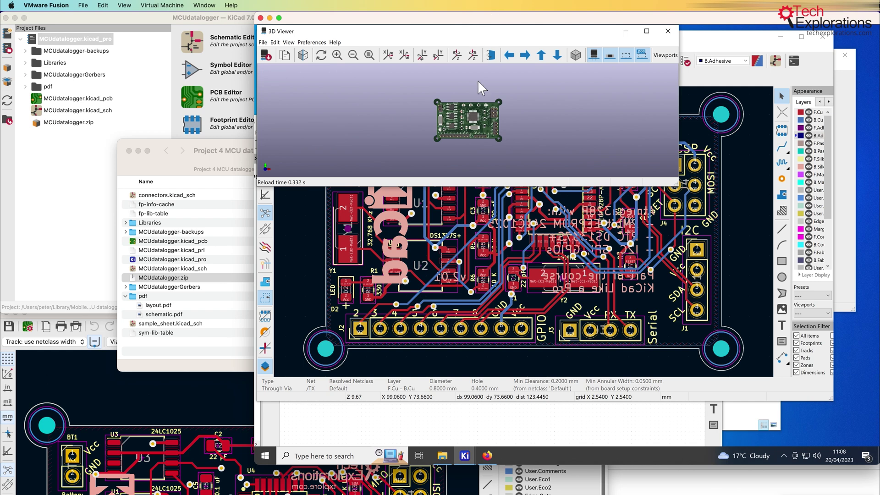
left_click_drag(494, 183, 495, 352)
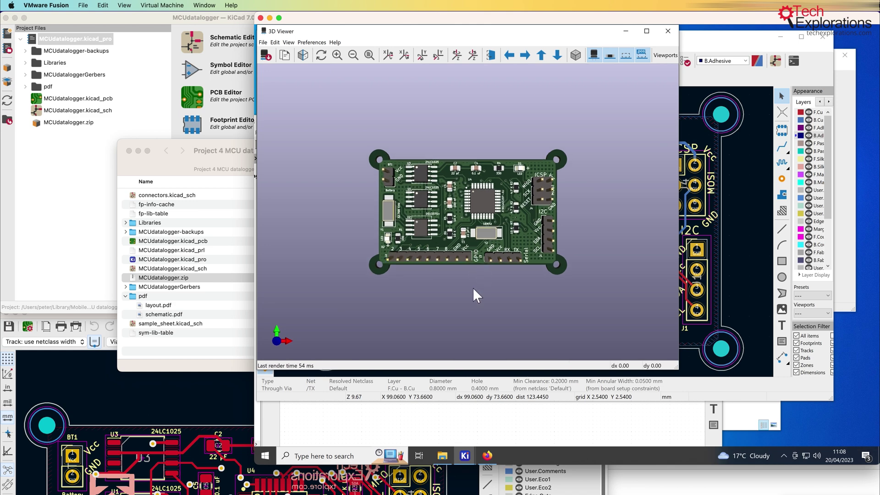
Examine the 3D board model from several angles, including its components on the front and the silkscreen on the back
left_click_drag(474, 287, 385, 258)
scroll(441, 250, "up", 5)
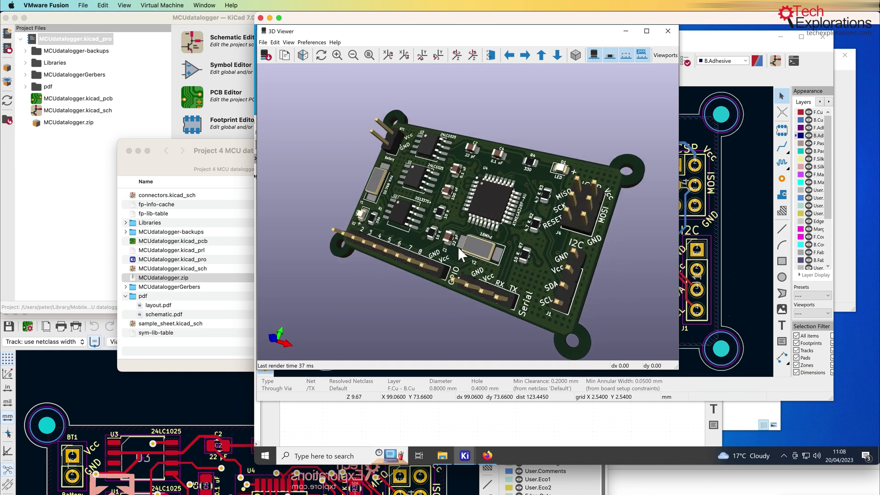
left_click_drag(407, 213, 420, 246)
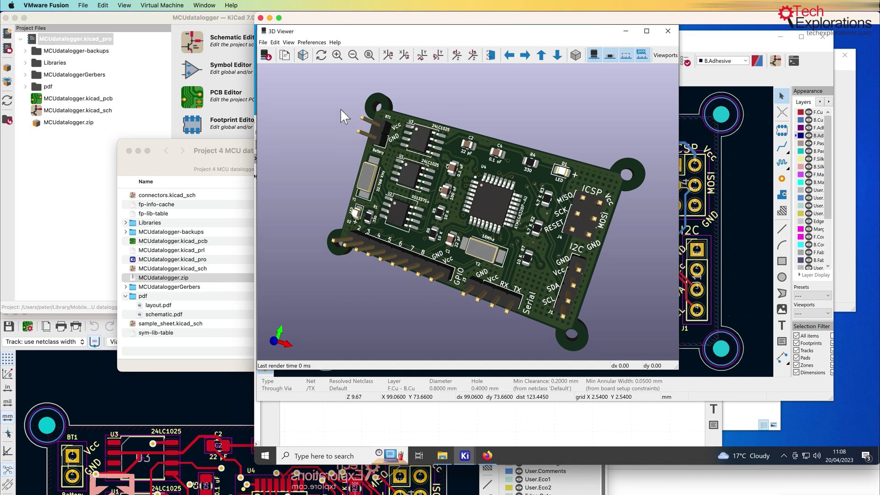
left_click_drag(409, 256, 418, 198)
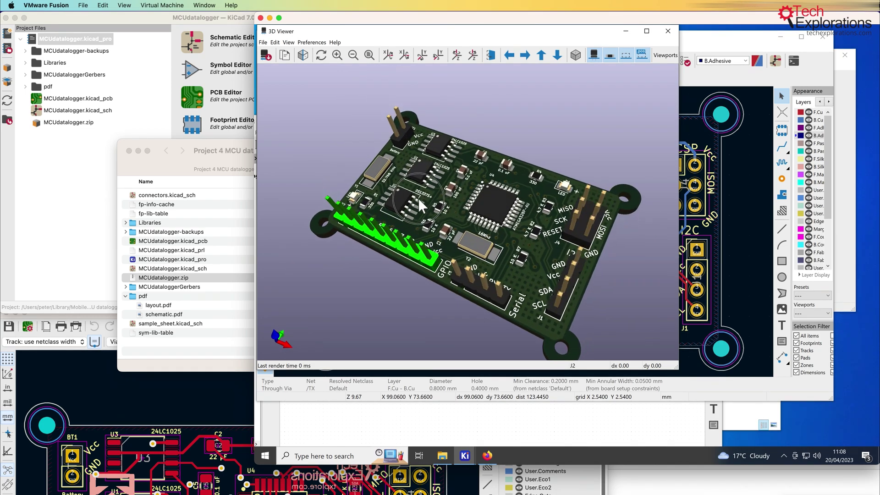
left_click(491, 56)
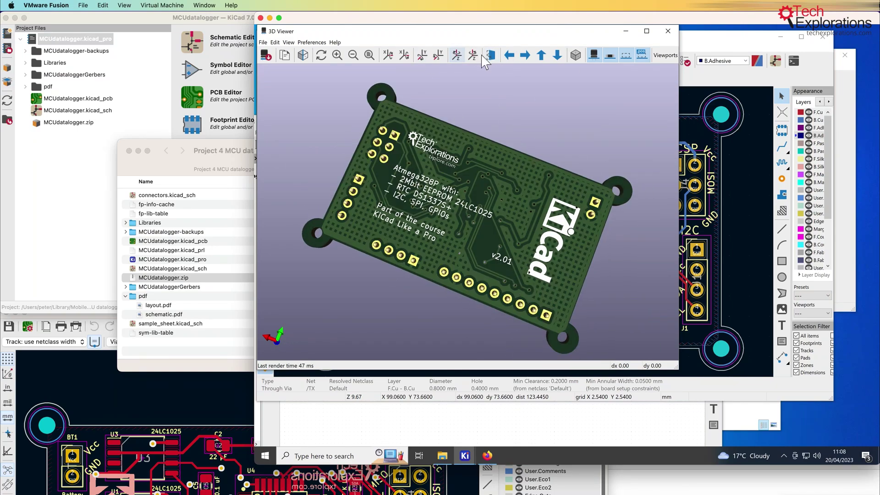
left_click(490, 54)
left_click_drag(388, 164, 361, 106)
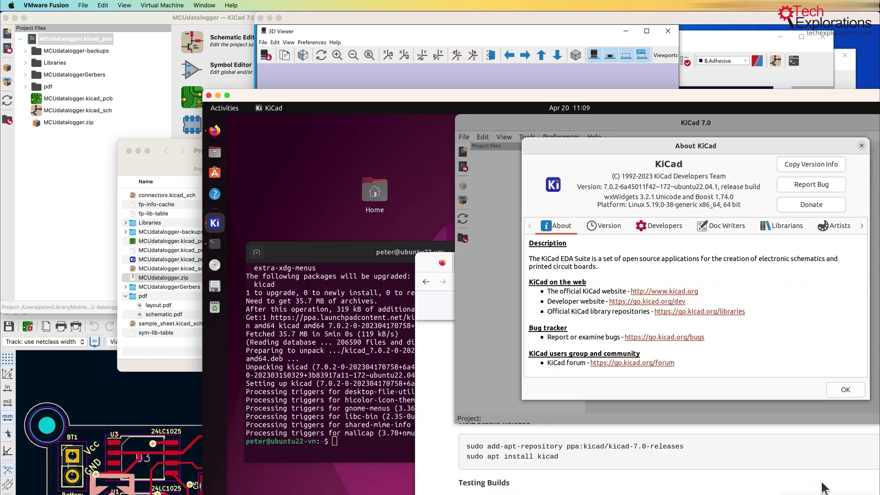
In the Ubuntu virtual machine, close the About KiCad dialog and arrange the MCUdatalogger.zip desktop archive beside the KiCad window
left_click_drag(646, 102, 590, 75)
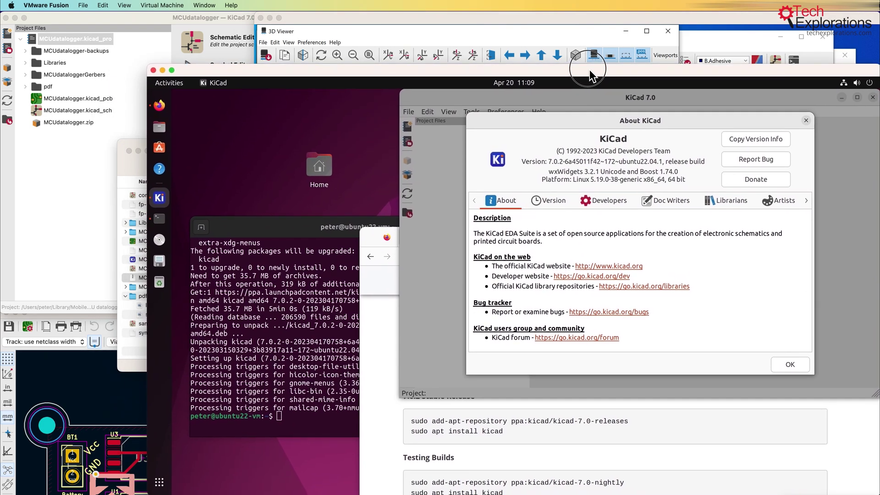
left_click(806, 120)
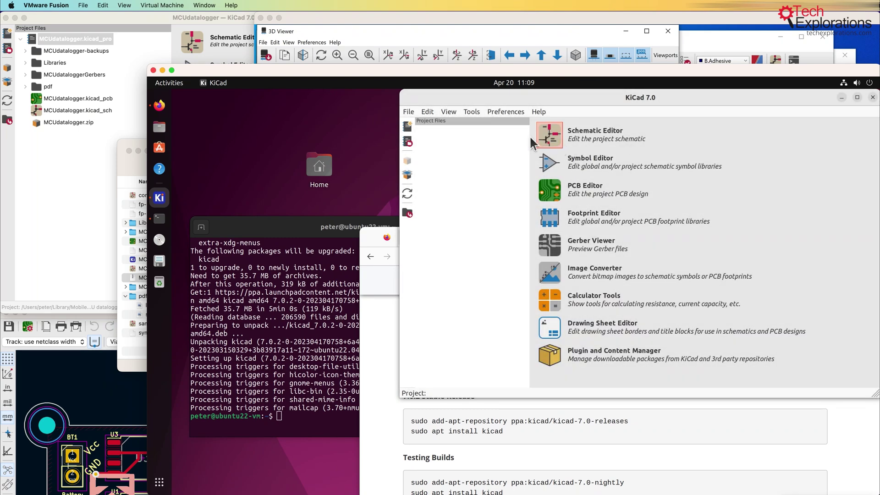
left_click_drag(602, 97, 564, 183)
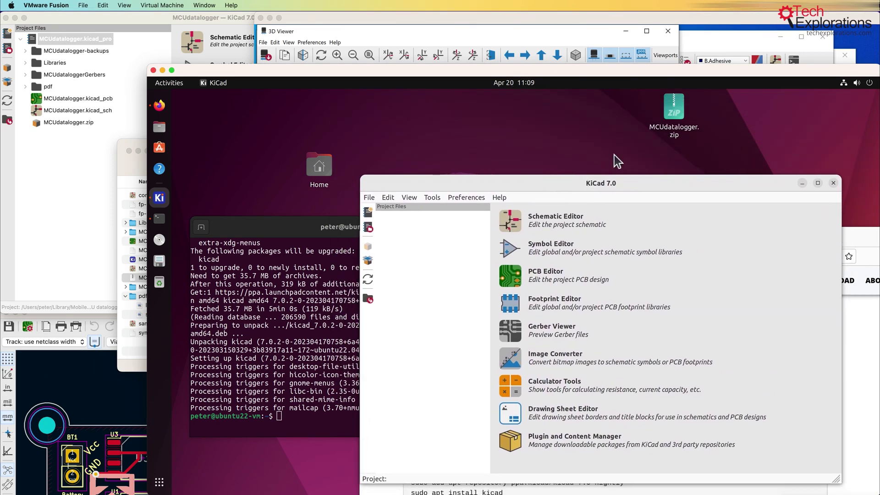
left_click_drag(676, 115, 204, 114)
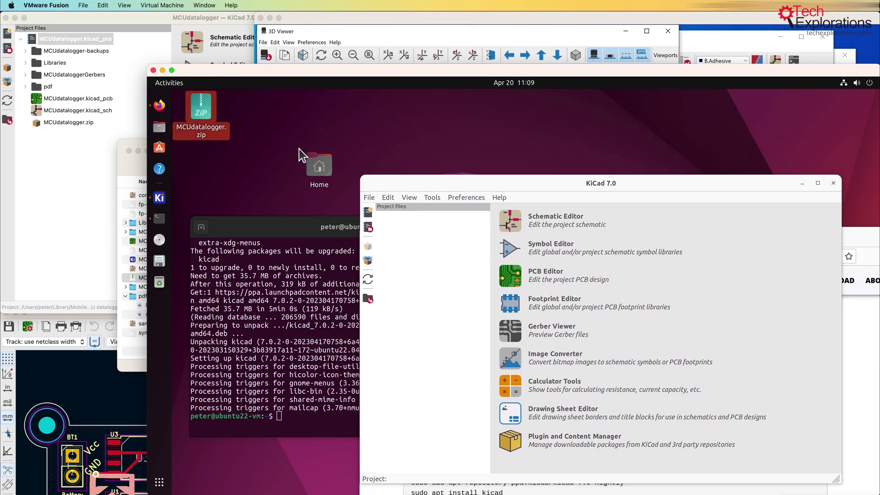
left_click_drag(466, 184, 486, 119)
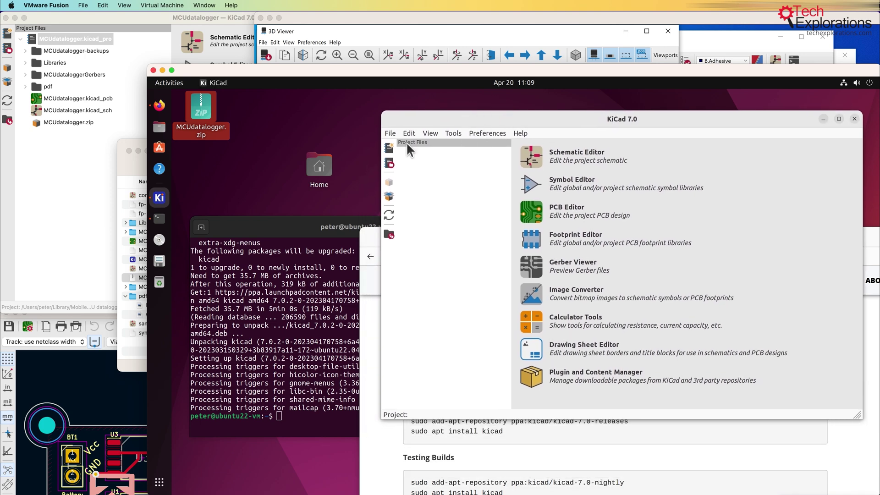
Quit KiCad in the Ubuntu virtual machine and start it from the terminal with the kicad command
left_click(390, 134)
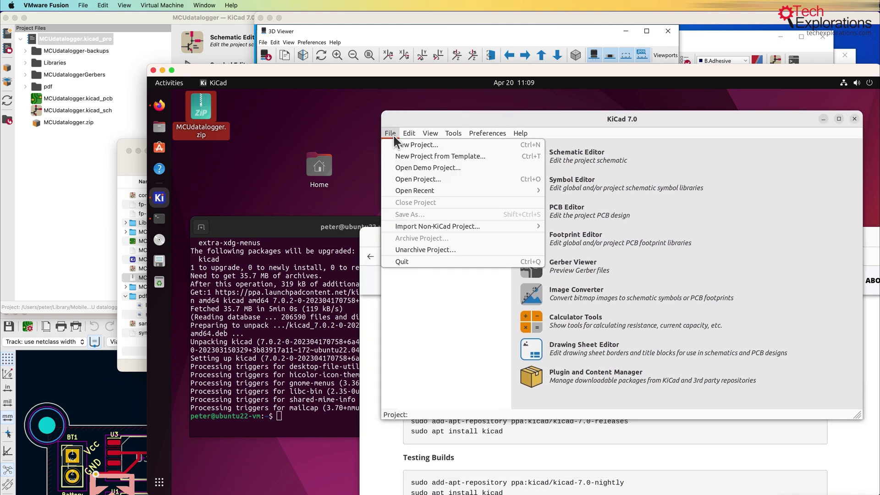
left_click(422, 262)
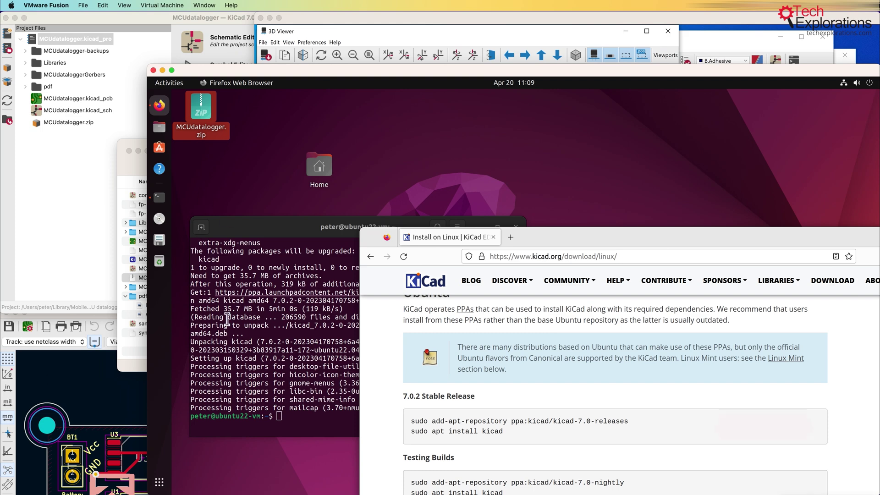
left_click(269, 369)
type("kicad")
key("Return")
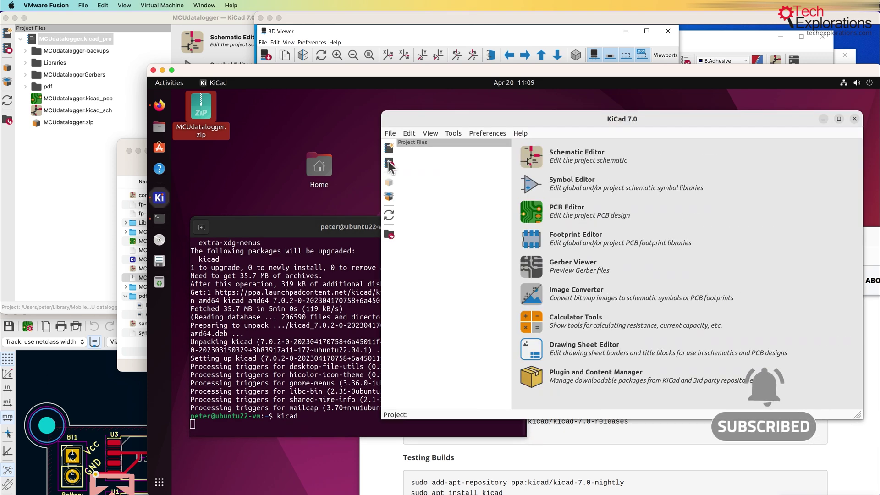
Bring the KiCad window to the front through Ubuntu's application overview
left_click(313, 411)
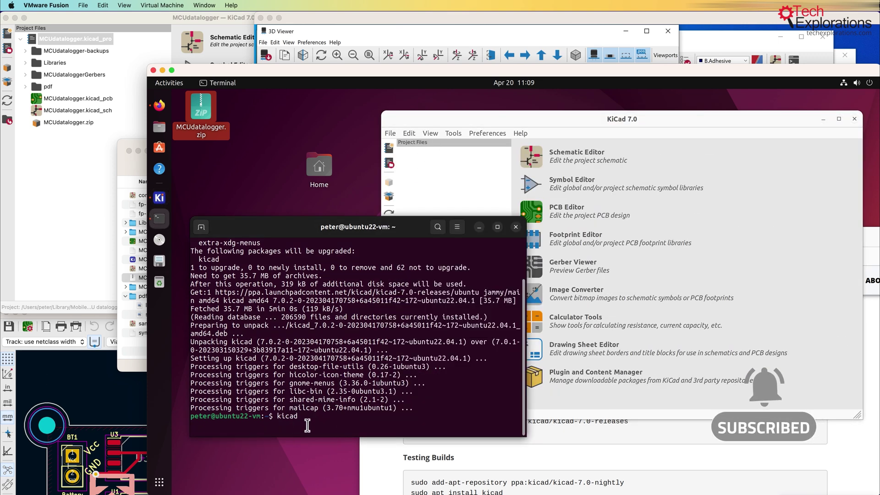
left_click(165, 482)
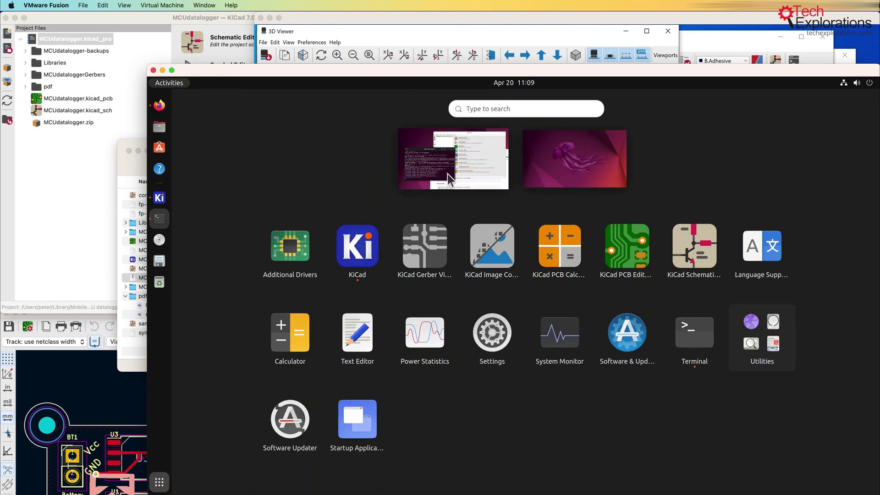
left_click(368, 245)
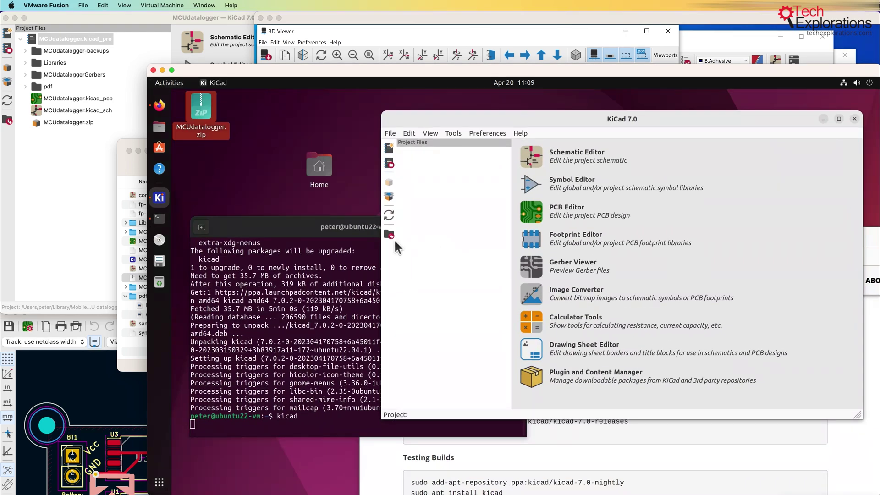
Try to interrupt the running kicad process in the terminal
left_click(321, 326)
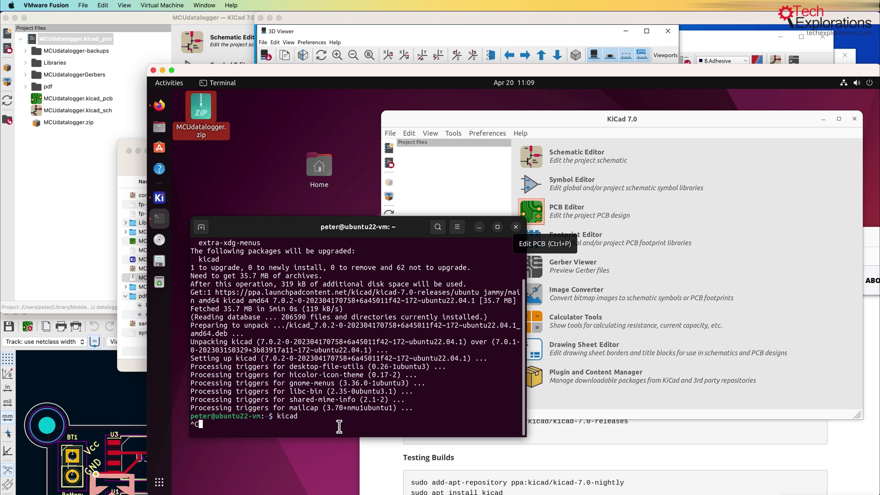
key("Return")
key("Return")
key("Return")
key("Return")
key("Return")
key("Return")
key("Return")
key("Return")
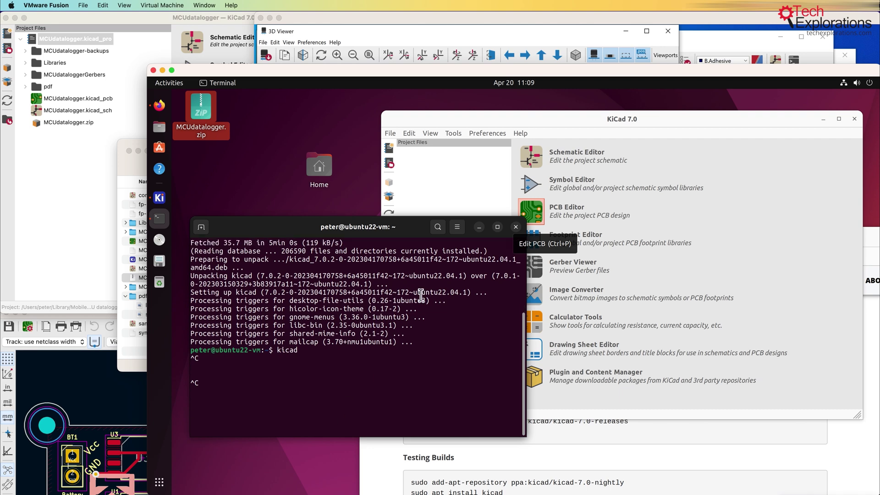
Quit KiCad and rerun the previous kicad command in the terminal
left_click(392, 134)
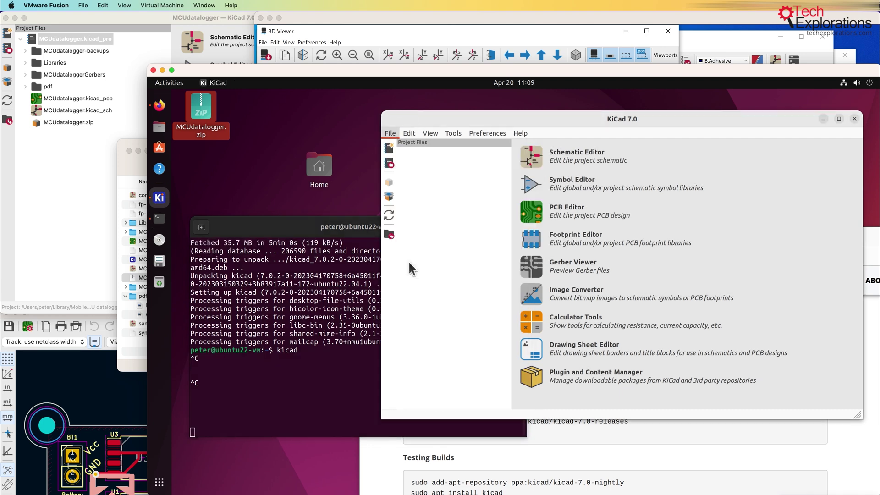
left_click(408, 261)
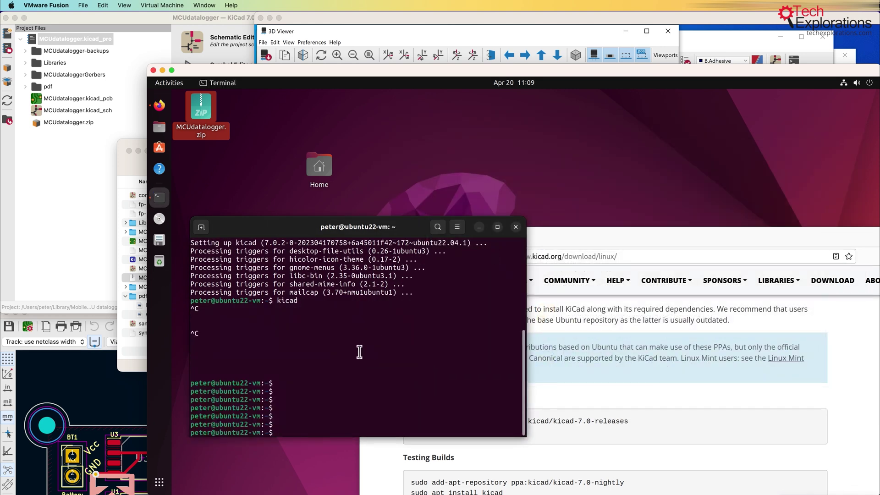
key("Up")
key("Return")
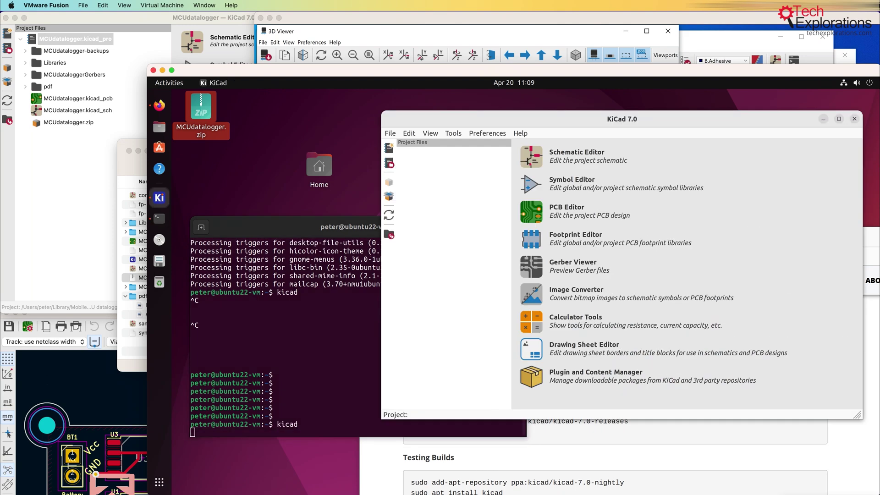
Start unarchiving a project and choose MCUdatalogger.zip from the desktop as the archive
left_click(393, 133)
left_click(418, 249)
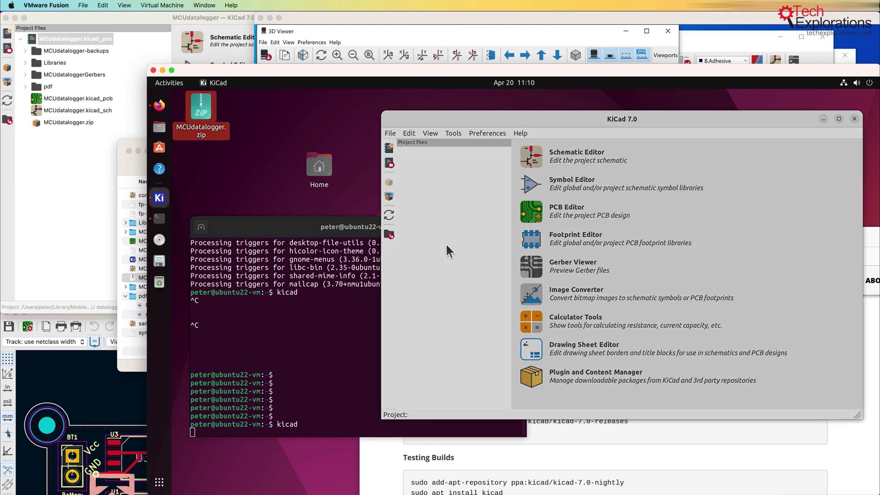
double_click(419, 149)
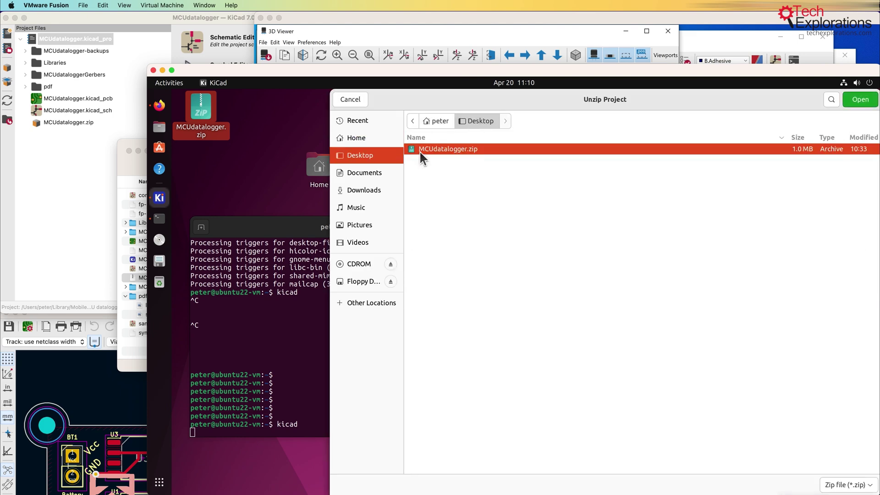
double_click(447, 150)
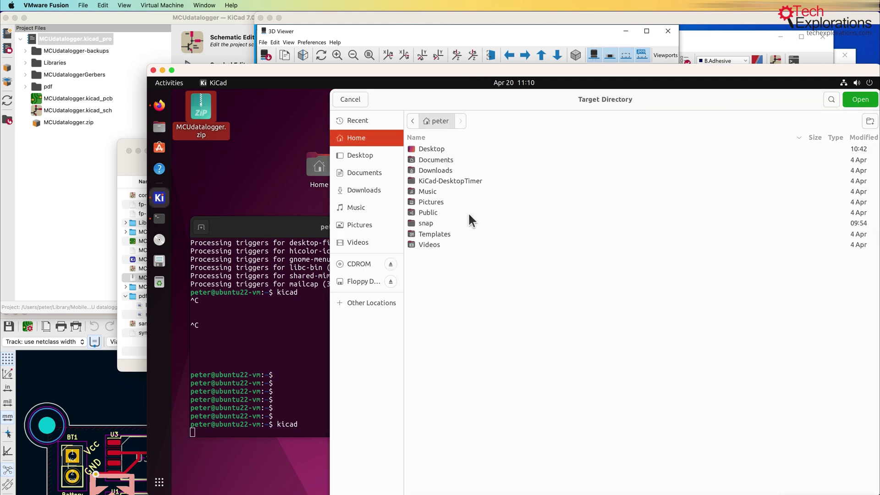
Create a target folder named MCUdatalogger-unarchived in the home directory and extract the project into it
left_click(870, 121)
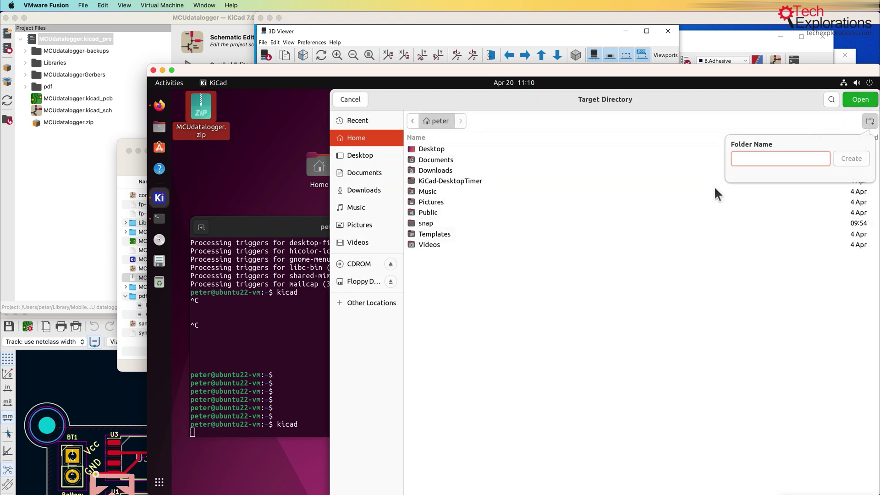
type("MCUd")
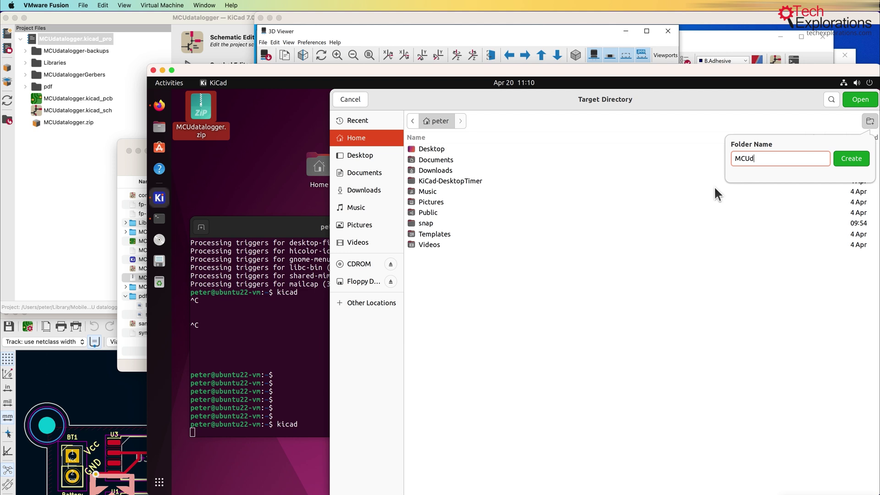
type("atalogger-unarchived")
left_click(849, 158)
left_click(869, 102)
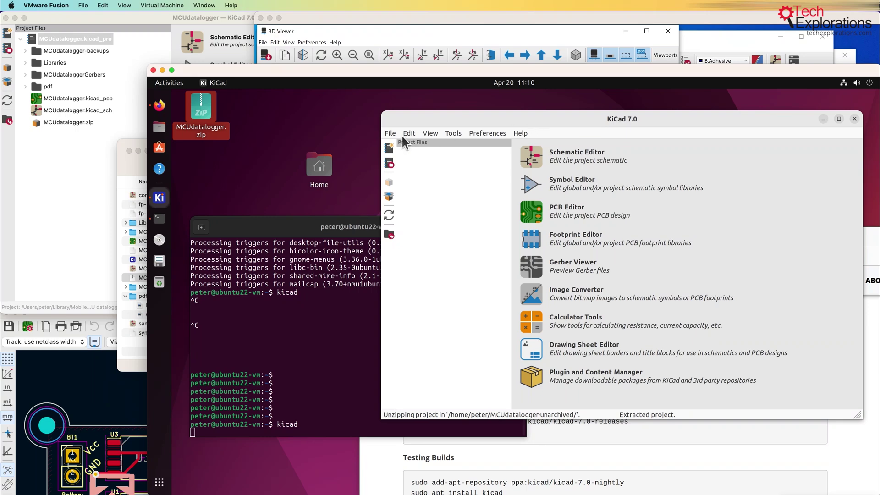
Open MCUdatalogger.kicad_pro from the MCUdatalogger-unarchived folder in the home directory, and widen the project files pane
left_click(333, 126)
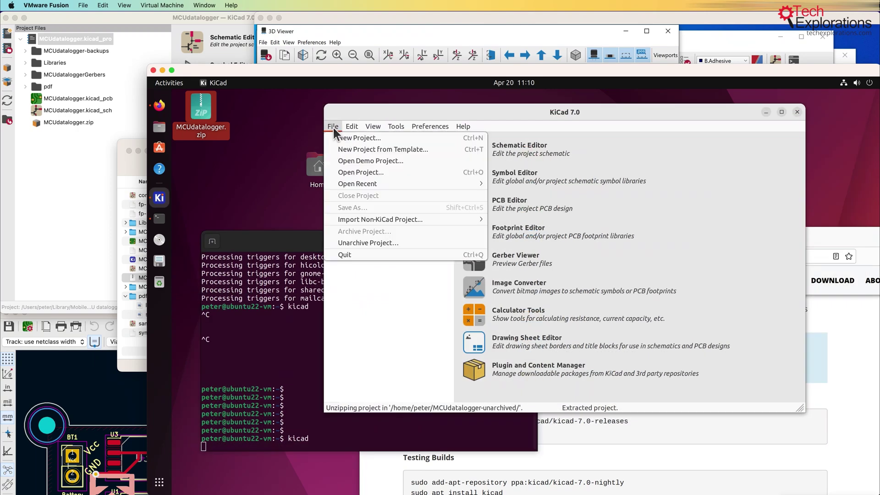
left_click(347, 172)
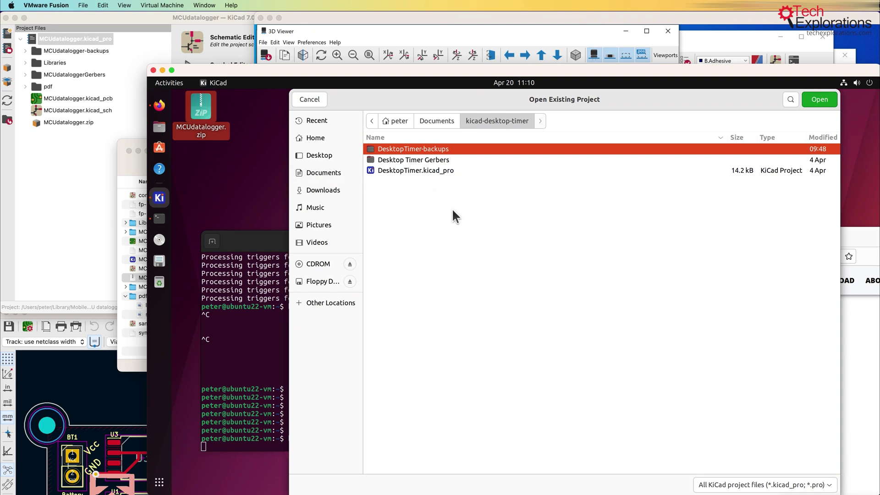
left_click(427, 122)
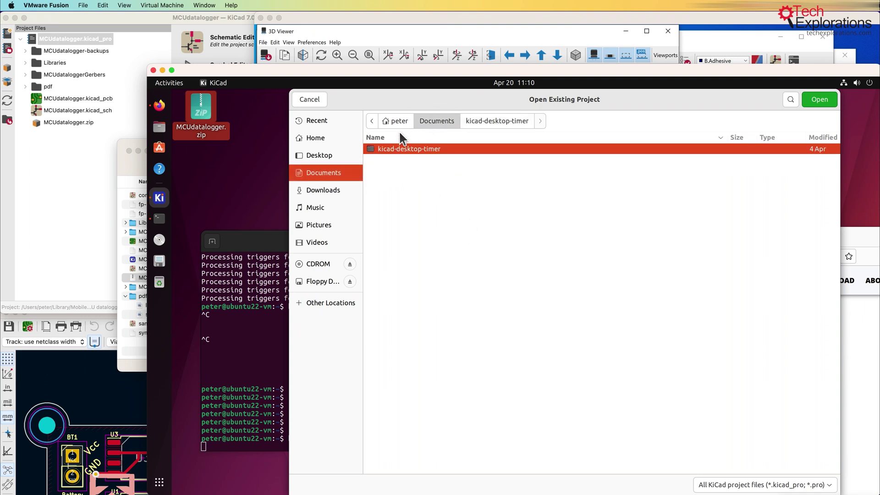
left_click(397, 122)
double_click(387, 147)
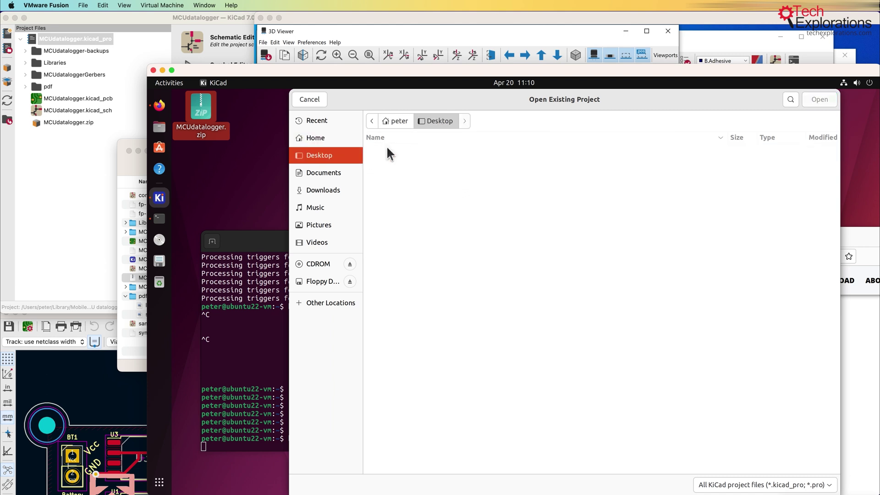
left_click(399, 122)
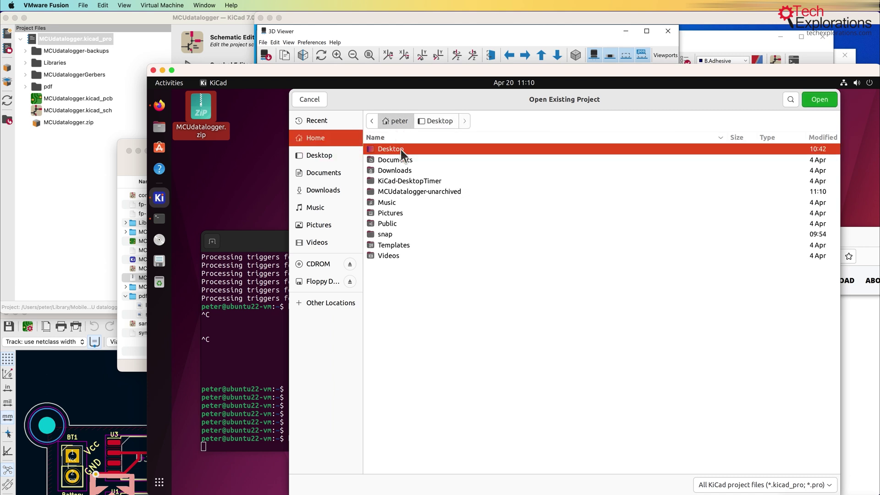
double_click(419, 190)
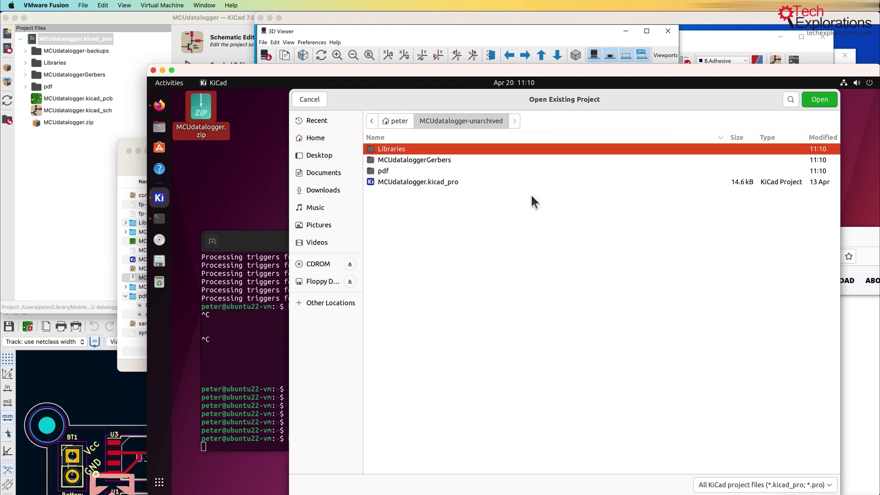
double_click(408, 184)
left_click_drag(453, 237, 509, 232)
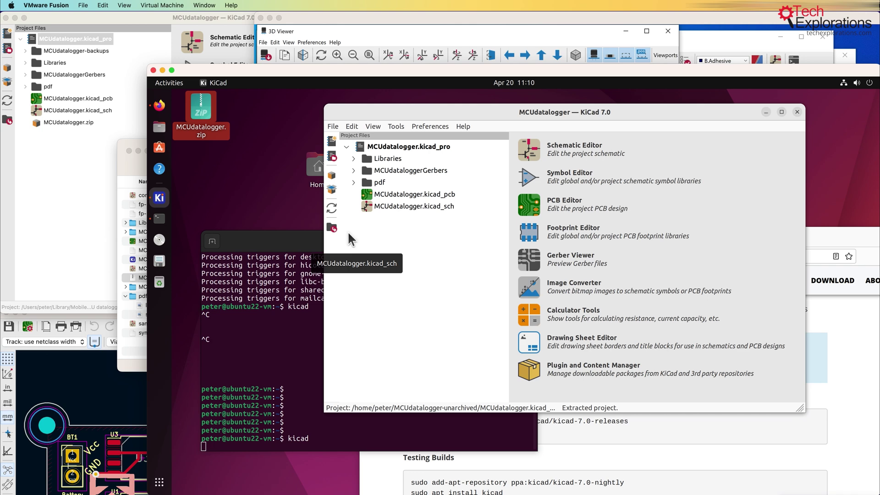
Expand the project's pdf folder, open schematic.pdf and enlarge the document viewer window
left_click(354, 183)
left_click(355, 171)
left_click(357, 160)
left_click(357, 174)
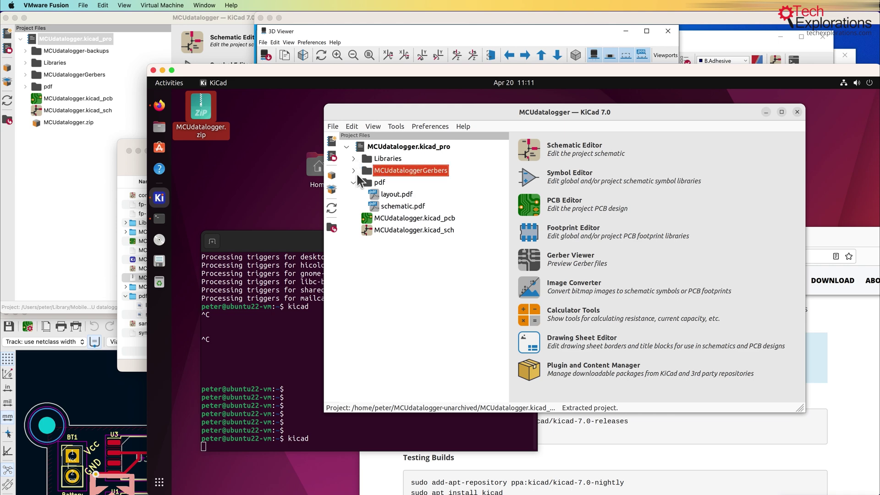
double_click(384, 208)
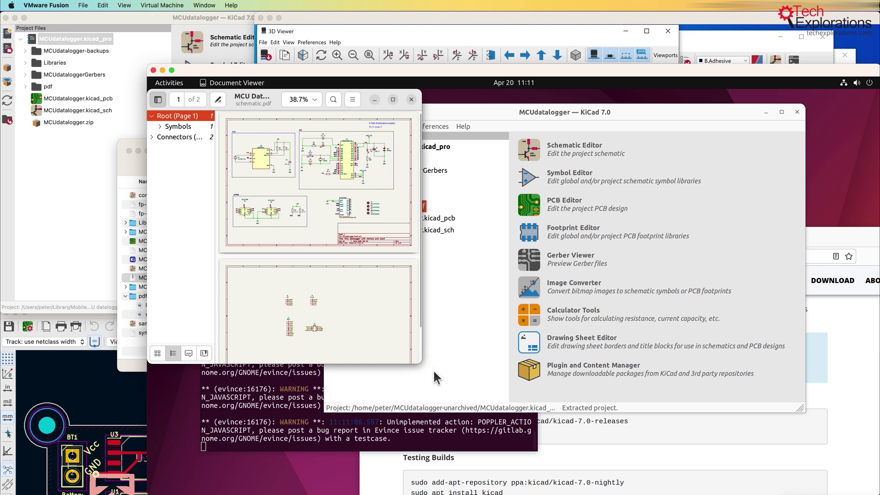
left_click_drag(422, 364, 634, 413)
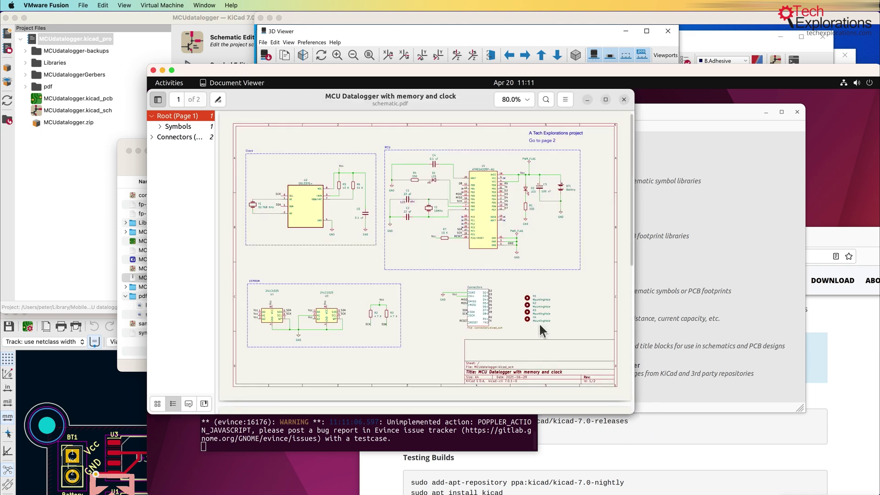
Examine individual symbols of the schematic PDF through its outline, including D1, R2 and H3, and return to the root page
left_click(186, 127)
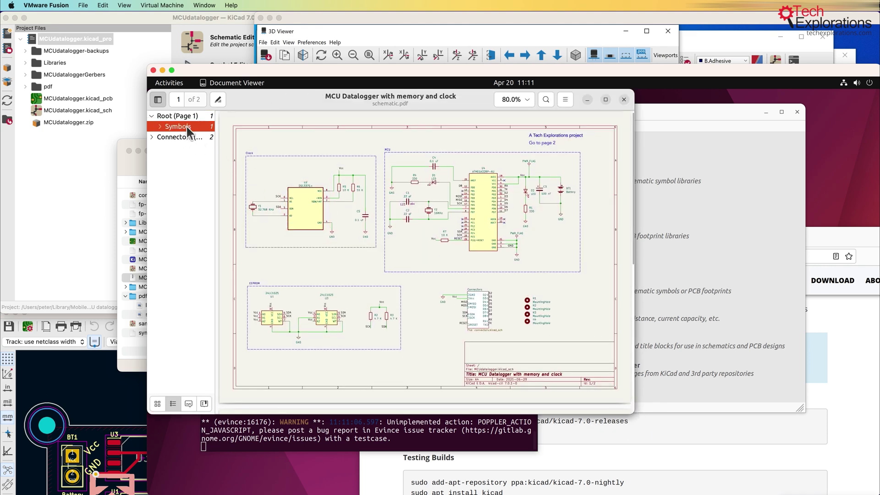
left_click(159, 127)
left_click(184, 200)
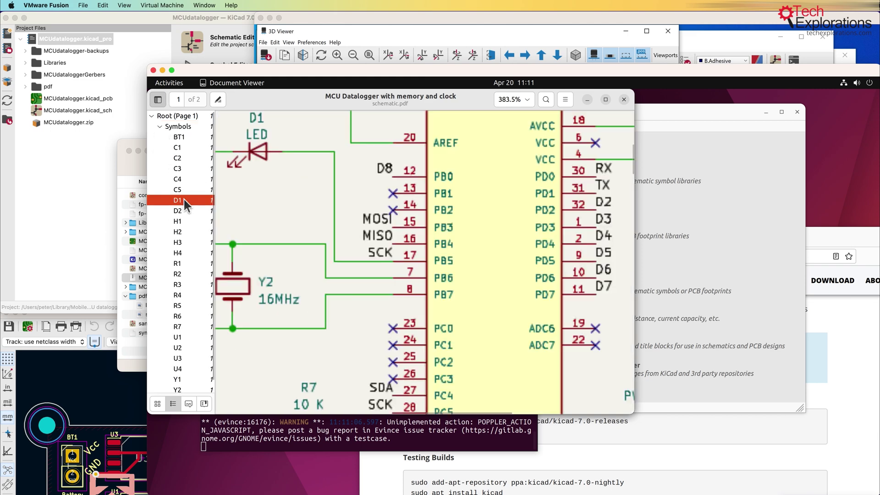
left_click(187, 252)
key("Down")
key("Down")
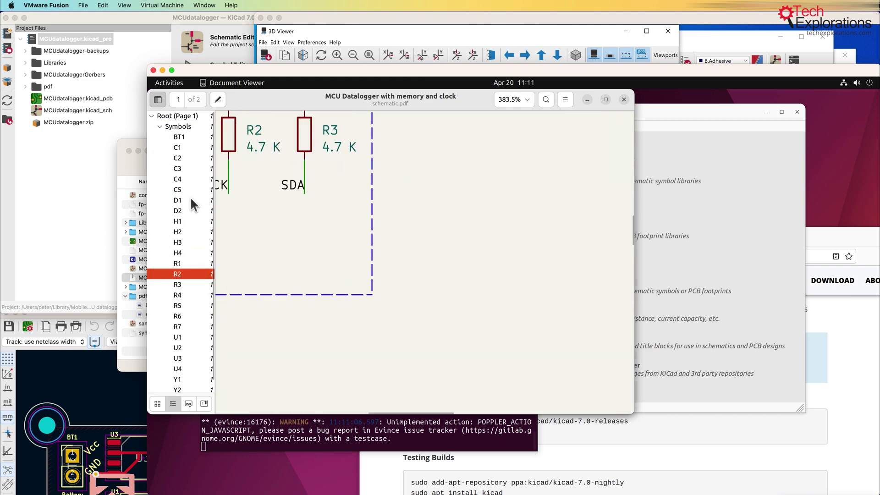
left_click(190, 199)
left_click(188, 243)
scroll(298, 190, "up", 3)
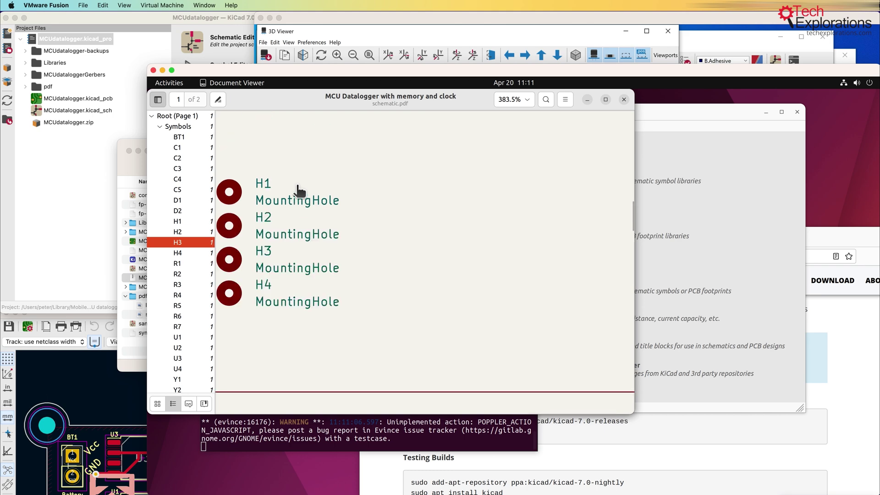
left_click(178, 117)
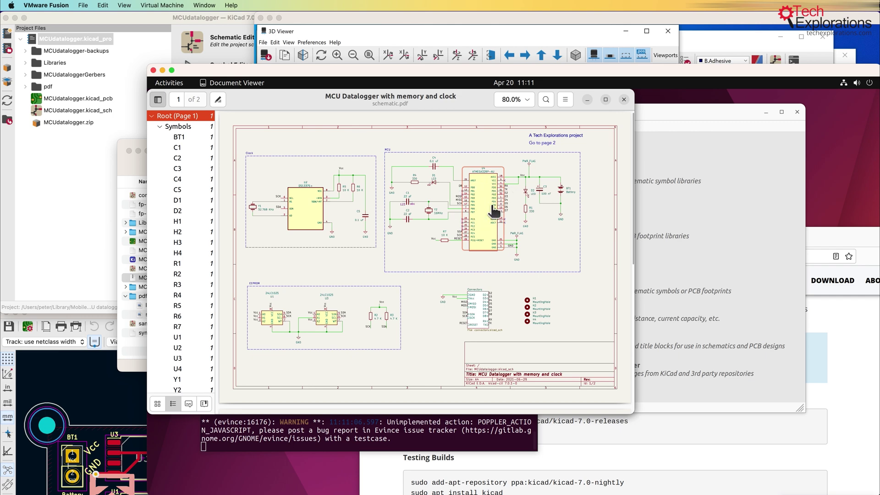
Close and reopen schematic.pdf, and widen the outline sidebar of the document viewer
left_click(624, 99)
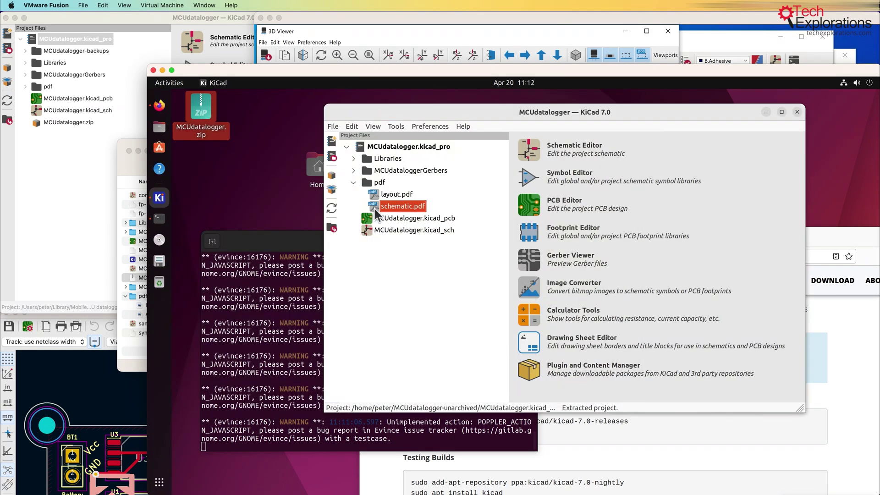
double_click(373, 208)
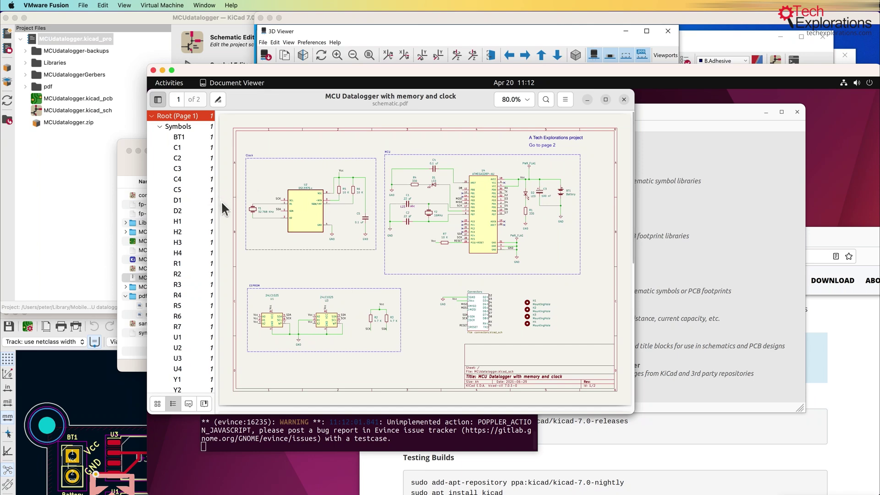
left_click_drag(225, 197, 283, 198)
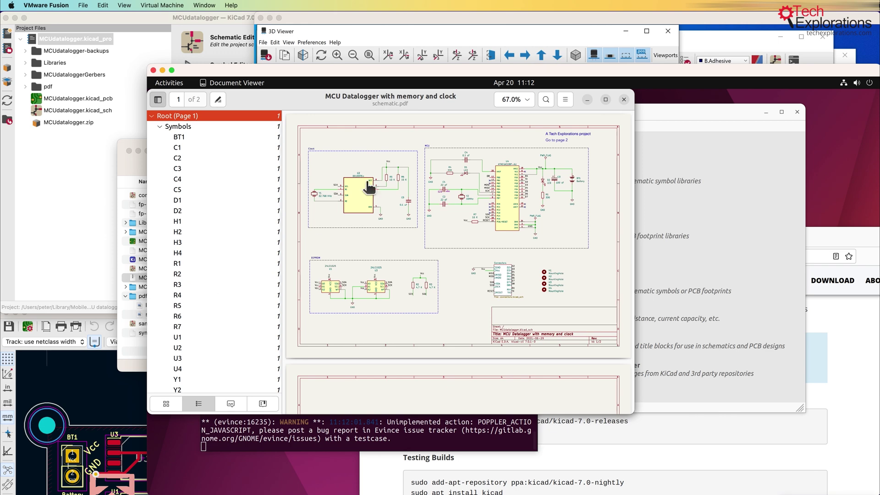
Close the schematic PDF, open the project's schematic in the Schematic Editor and dismiss the font substitution warning
left_click(624, 99)
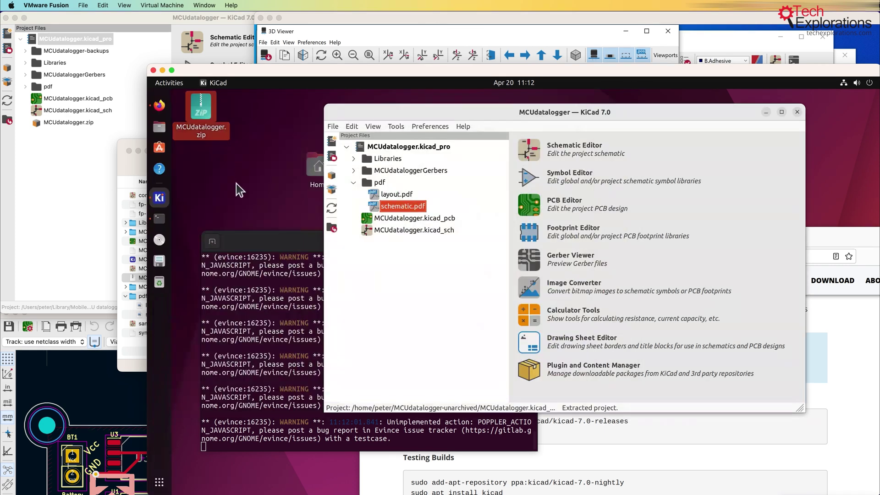
left_click(338, 206)
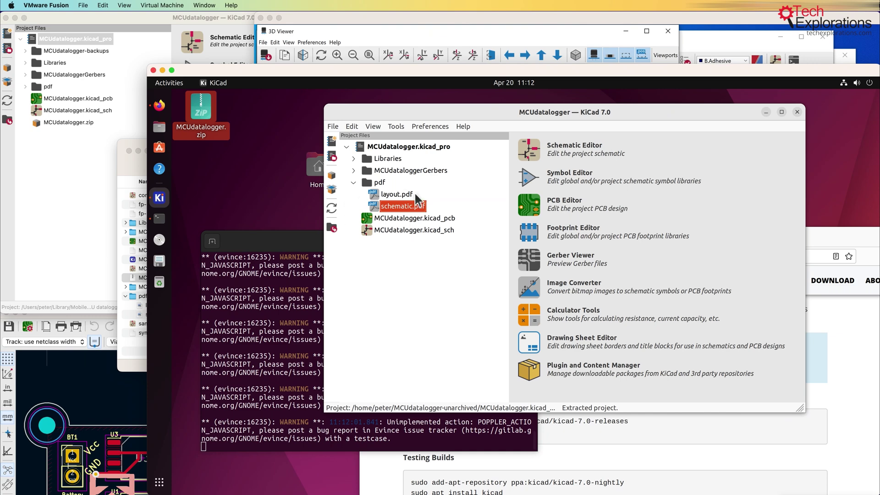
left_click(528, 151)
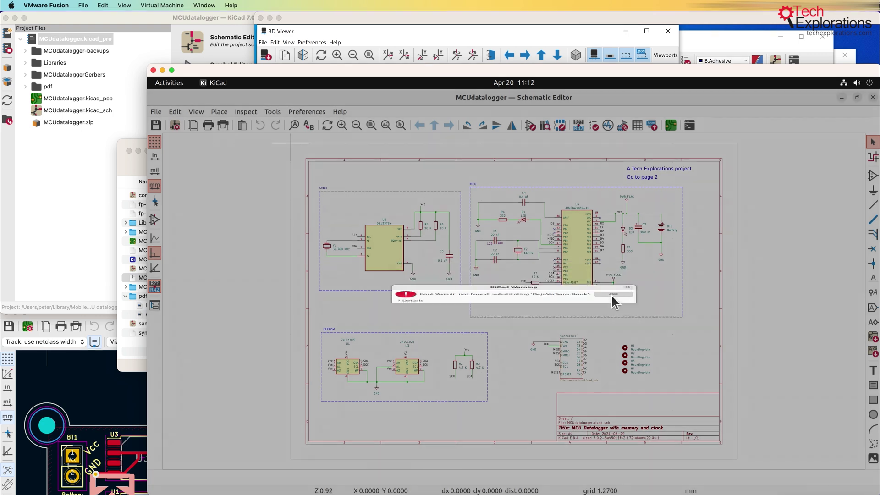
left_click(611, 295)
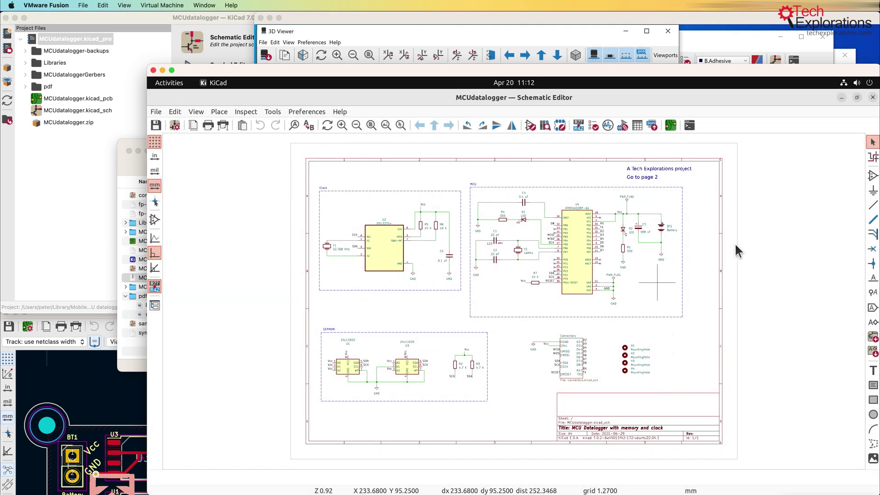
Change the font of the "A Tech Explorations project" text on the root sheet to KiCad Font
double_click(663, 170)
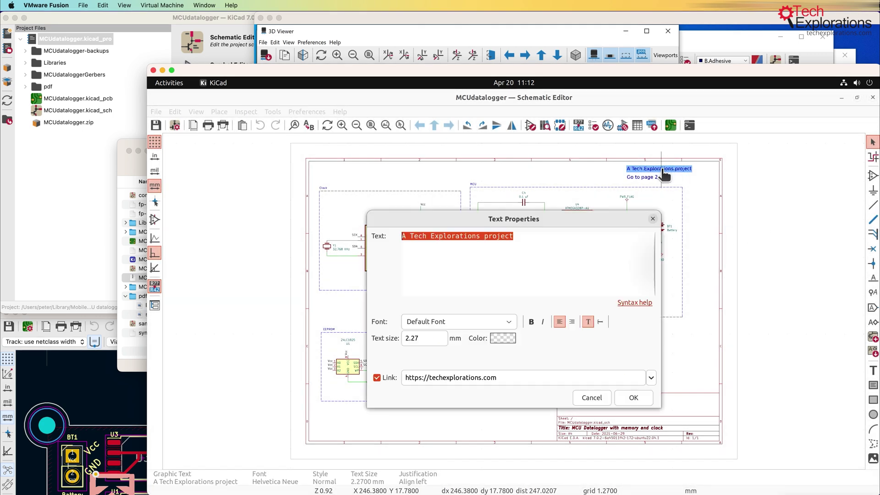
left_click(455, 321)
left_click(455, 337)
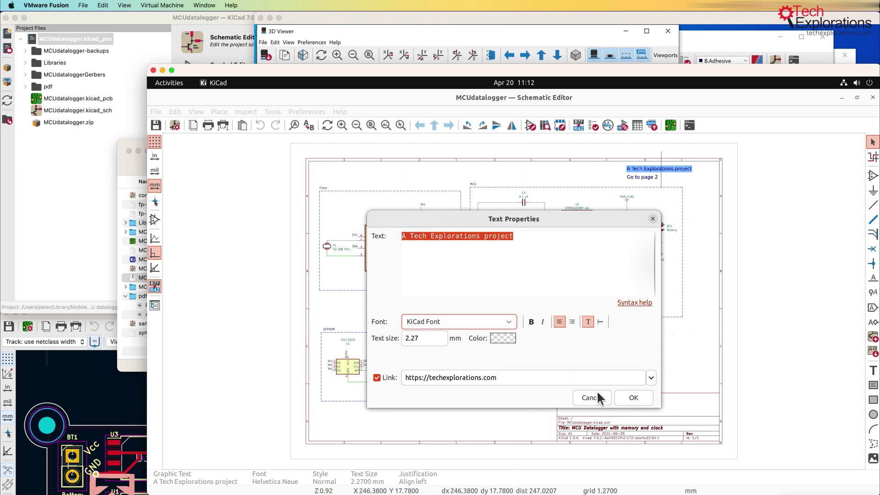
left_click(634, 397)
Change the font of the "Go to page 2" text on the root sheet to KiCad Font
scroll(678, 182, "up", 5)
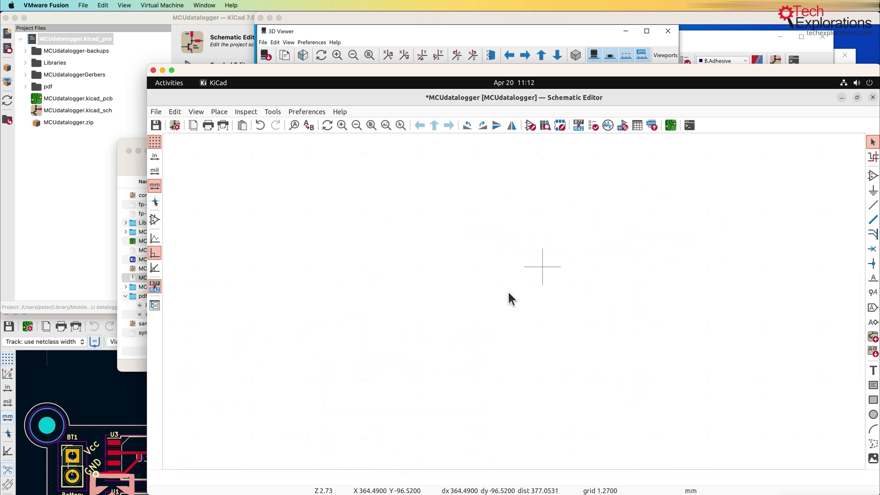
left_click(371, 125)
scroll(621, 203, "up", 3)
scroll(621, 203, "up", 2)
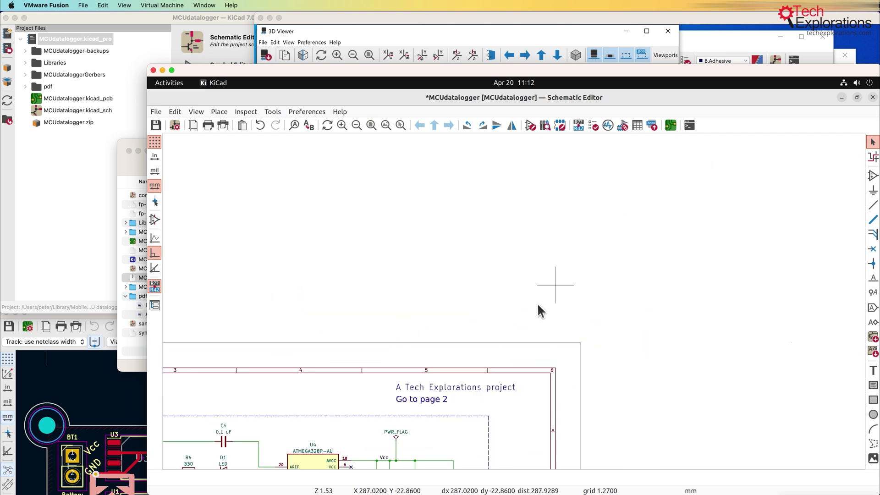
double_click(412, 408)
left_click(441, 326)
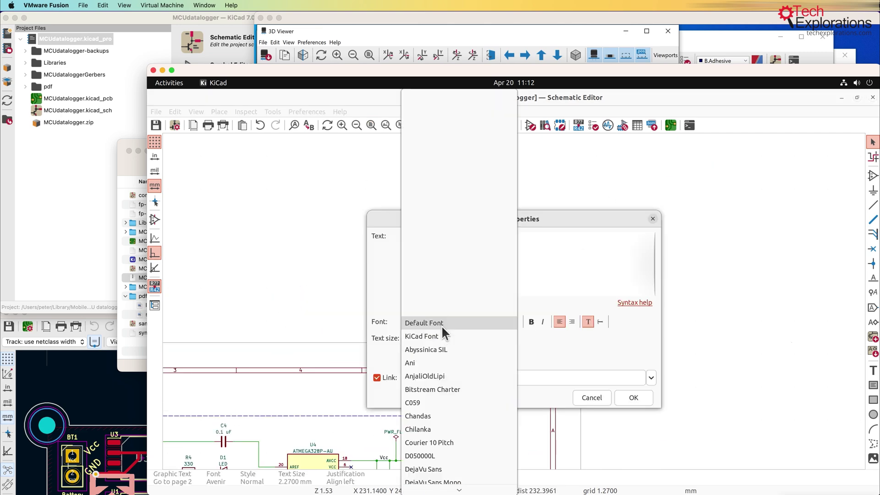
left_click(433, 335)
left_click(626, 402)
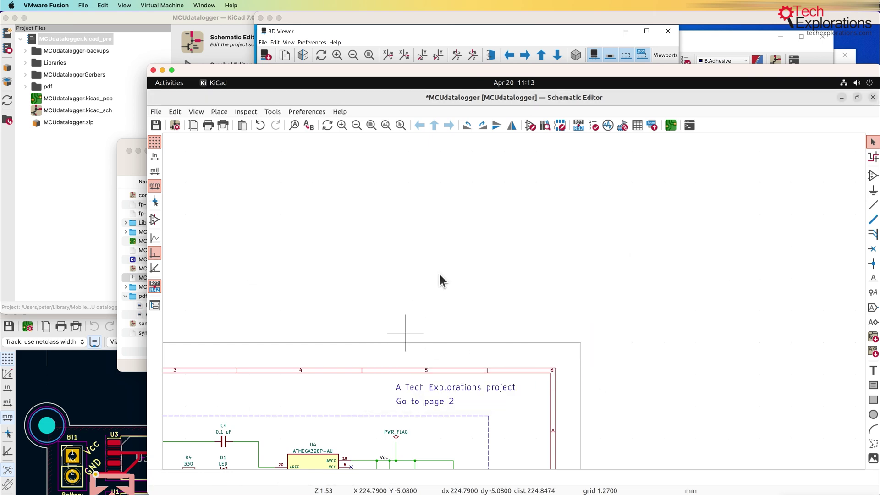
Review the symbol properties of U2 in the clock section and of the U4 microcontroller
left_click(371, 125)
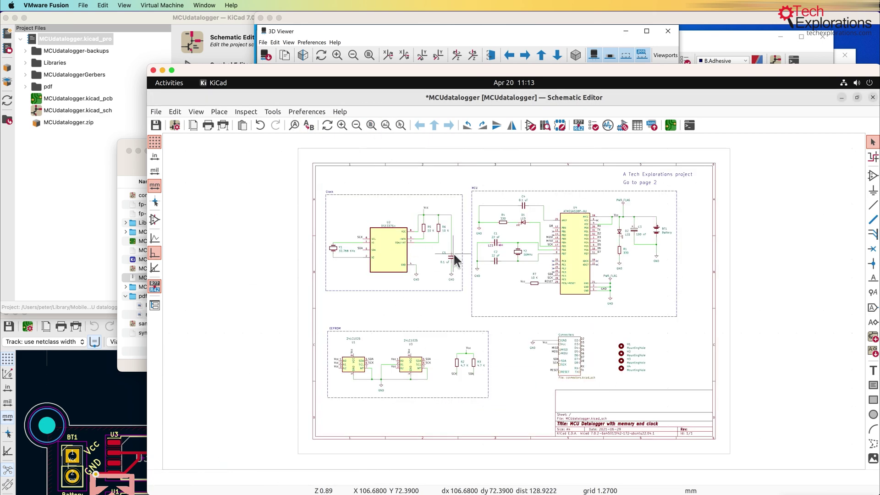
double_click(391, 257)
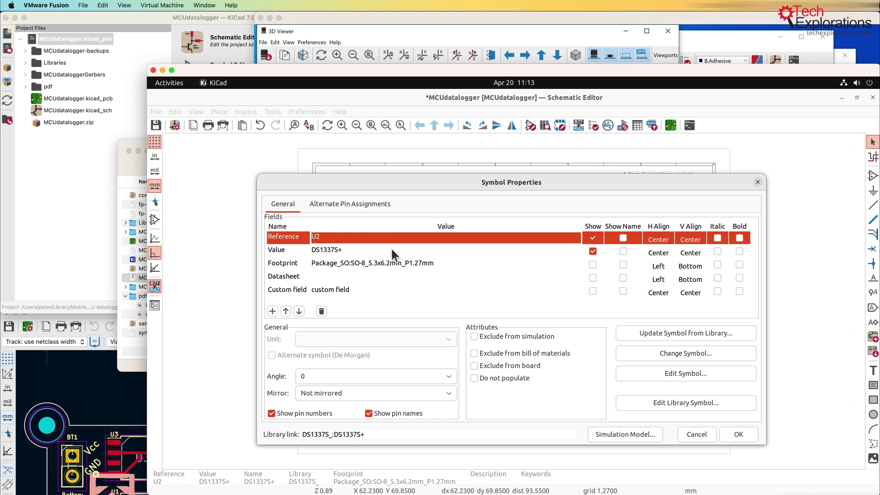
left_click(741, 434)
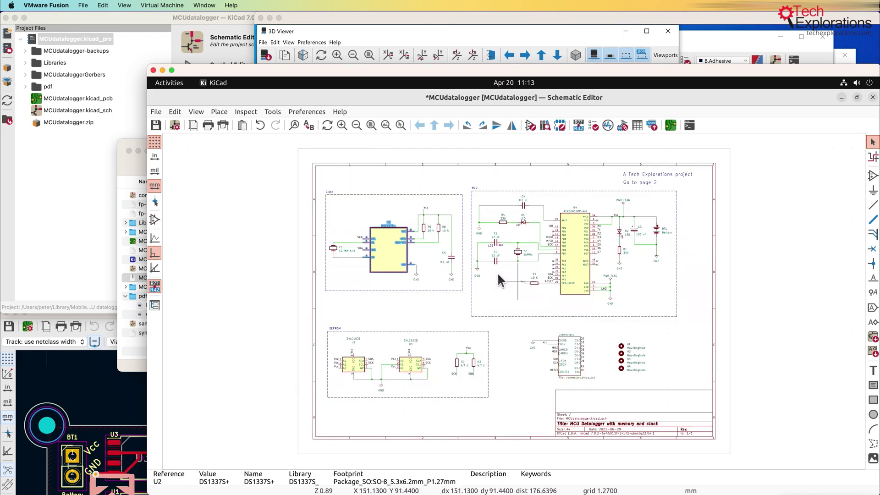
double_click(568, 268)
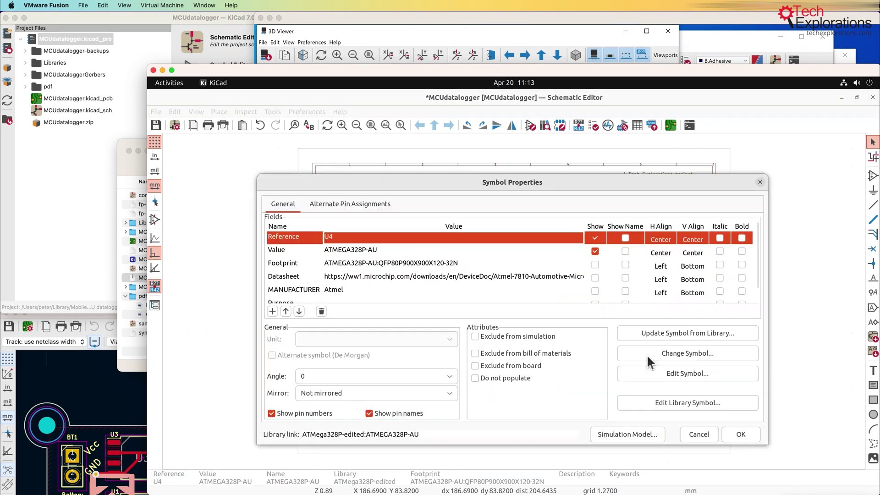
left_click(742, 435)
Display the schematic hierarchy, view the Connectors sheet on page 2 and return to the root sheet
left_click(155, 305)
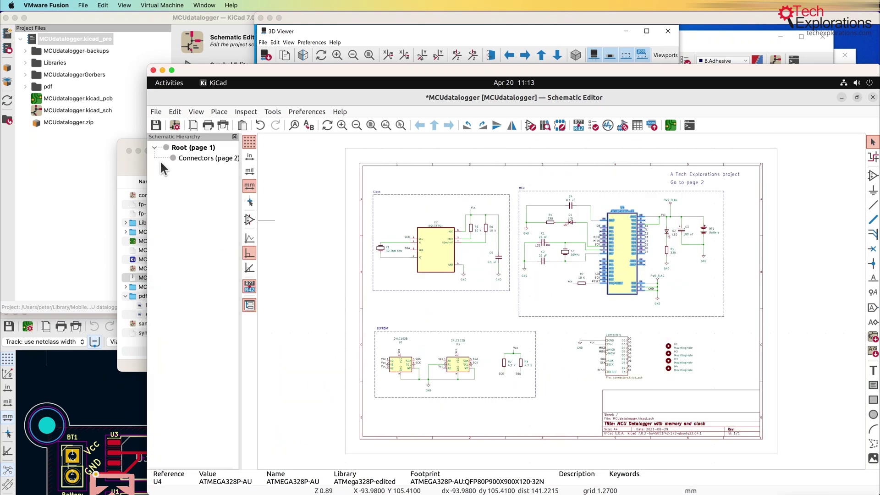
left_click(186, 157)
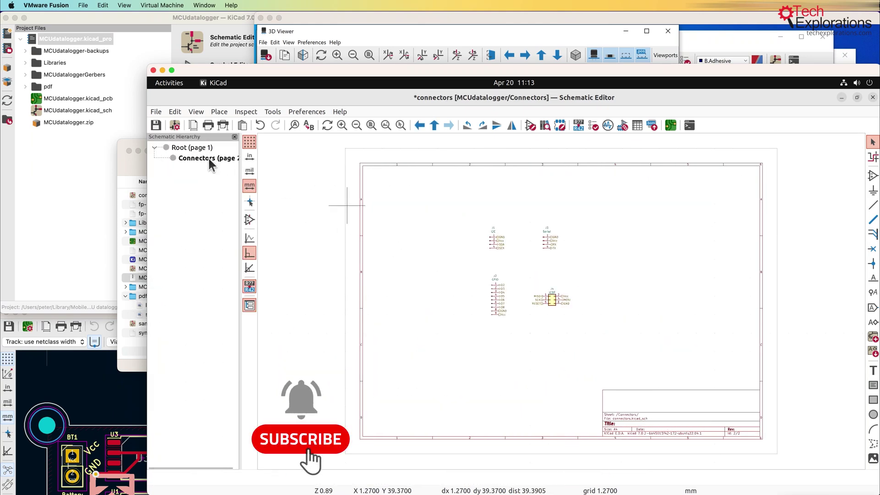
left_click(192, 148)
double_click(617, 348)
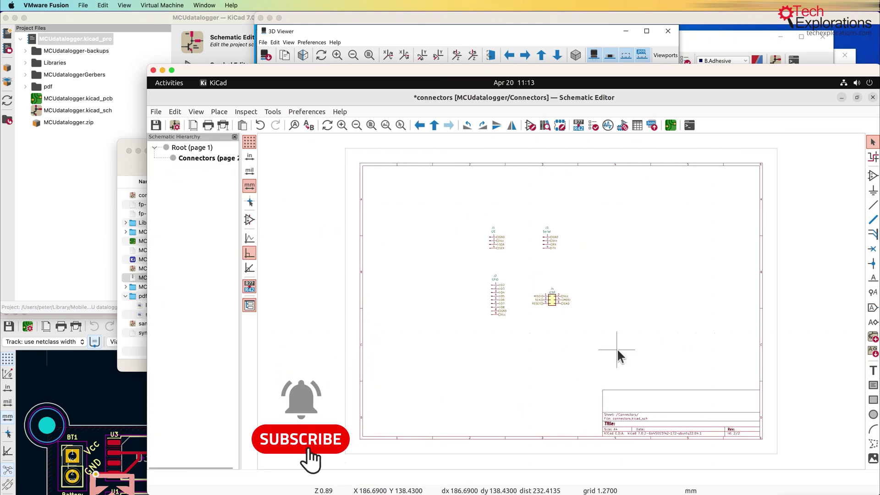
left_click(189, 148)
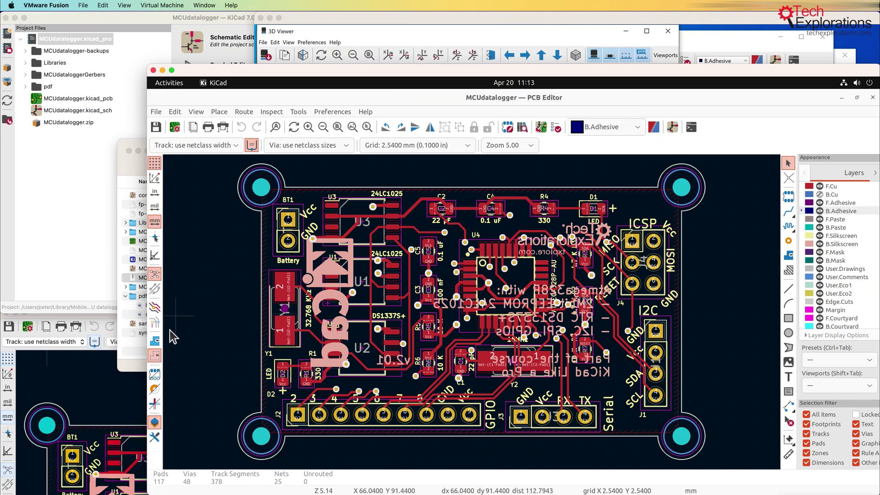
In the PCB Editor, switch the copper zones to filled and back to outlines, and make the B.Cu layer visible
left_click(157, 345)
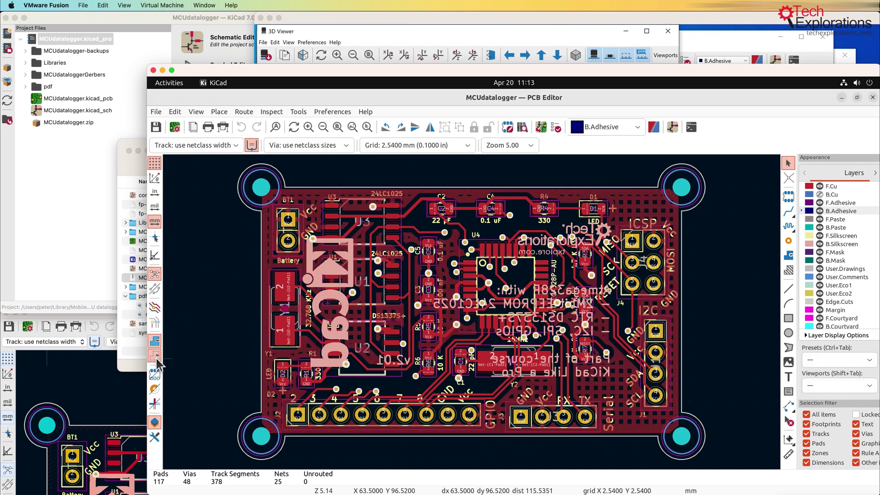
left_click(156, 358)
left_click(831, 197)
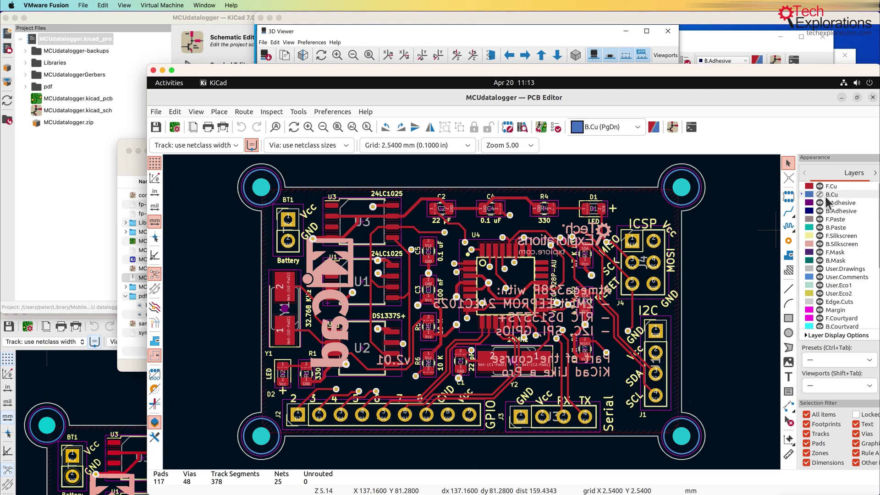
left_click(824, 198)
left_click(822, 197)
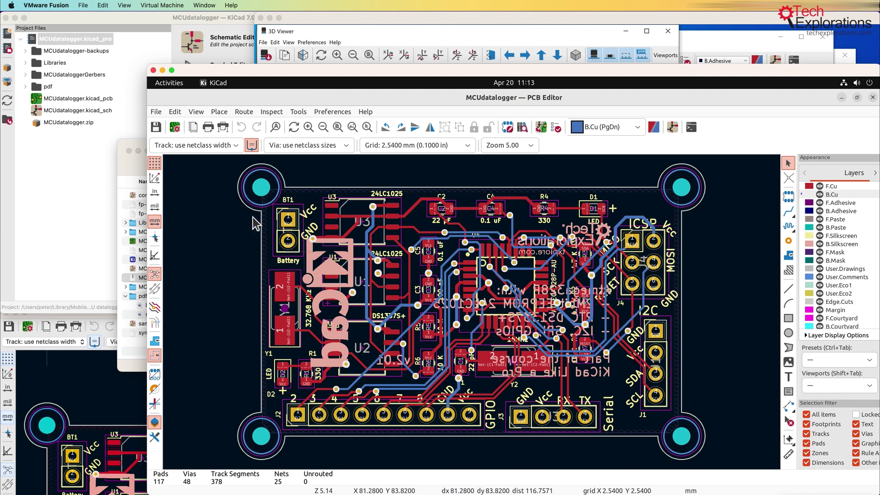
Review the board's physical stackup in the Board Setup and accept the dialog
scroll(275, 242, "up", 1)
left_click(175, 127)
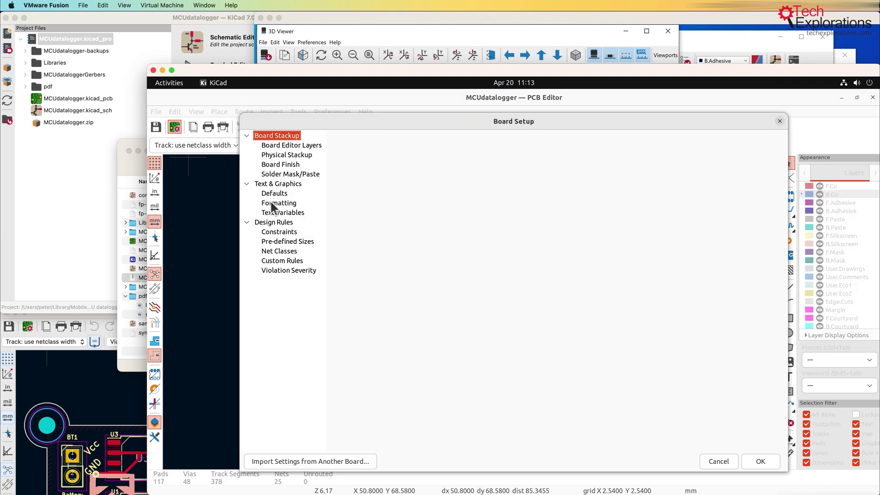
left_click(284, 155)
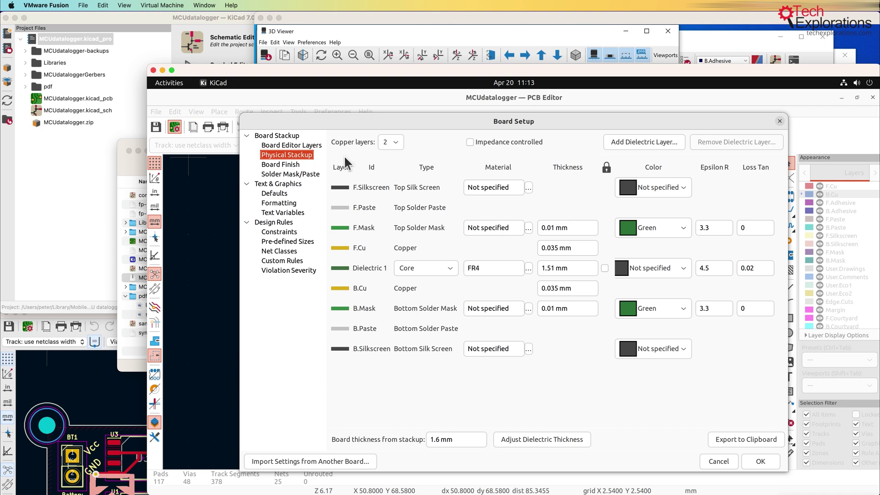
left_click(760, 461)
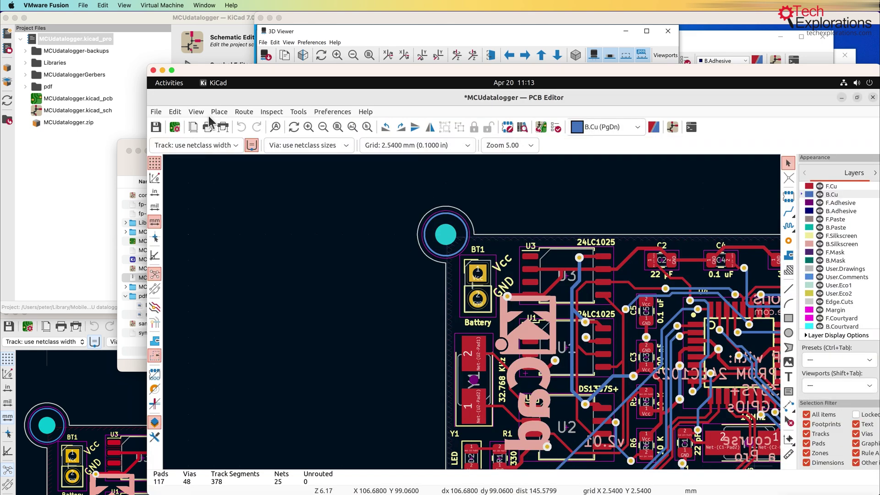
Open the 3D Viewer and examine the board from several angles on both its front and back sides
left_click(200, 112)
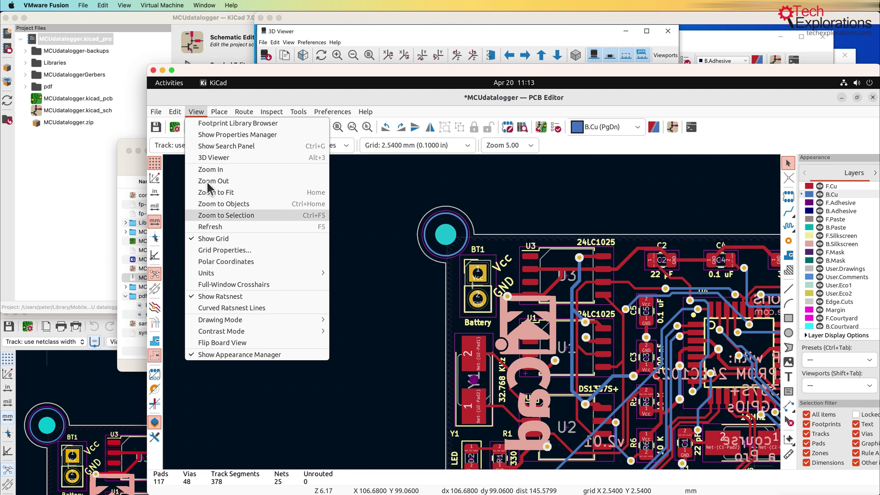
left_click(208, 157)
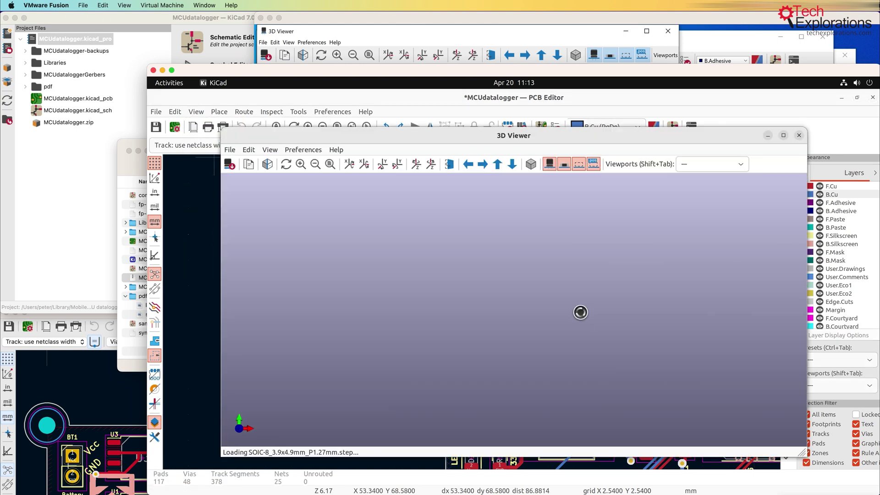
left_click_drag(581, 321, 481, 296)
scroll(485, 299, "up", 3)
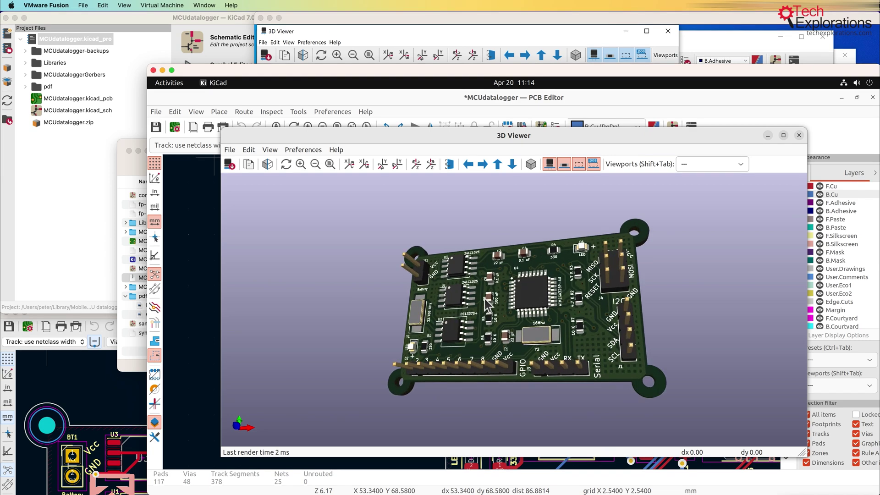
left_click(450, 164)
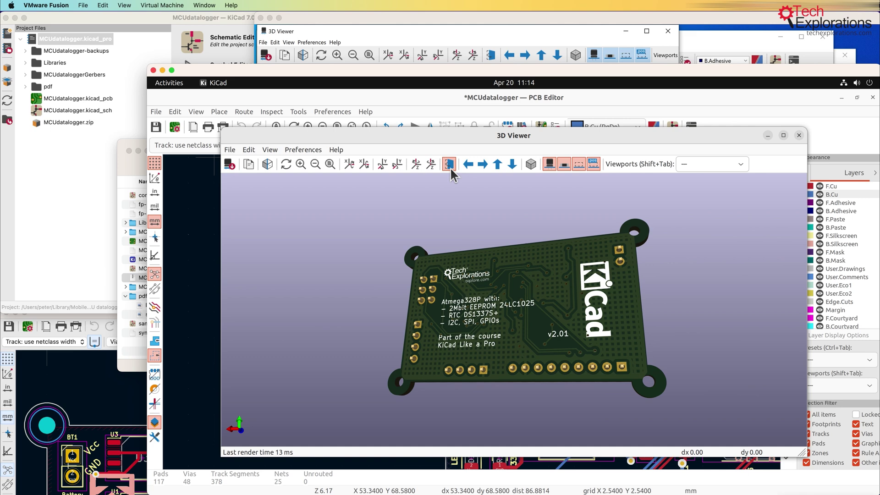
left_click_drag(524, 361, 480, 373)
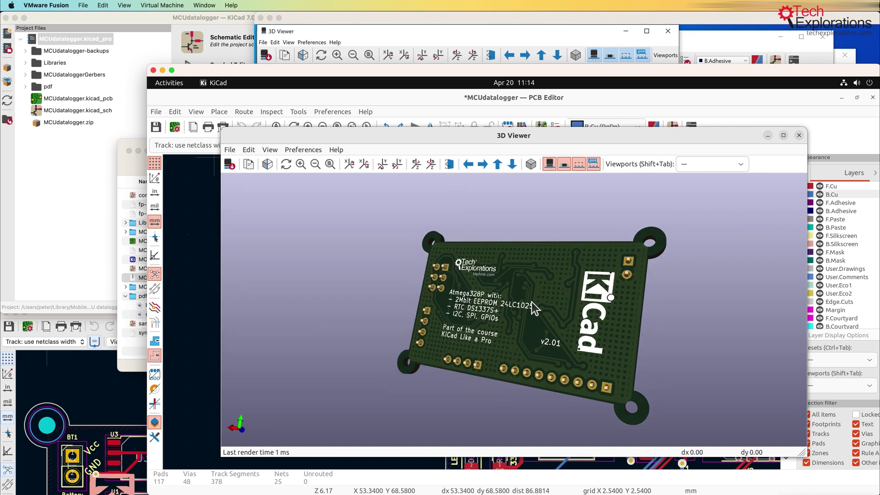
left_click(454, 165)
Close the 3D Viewer and save the board
left_click(800, 135)
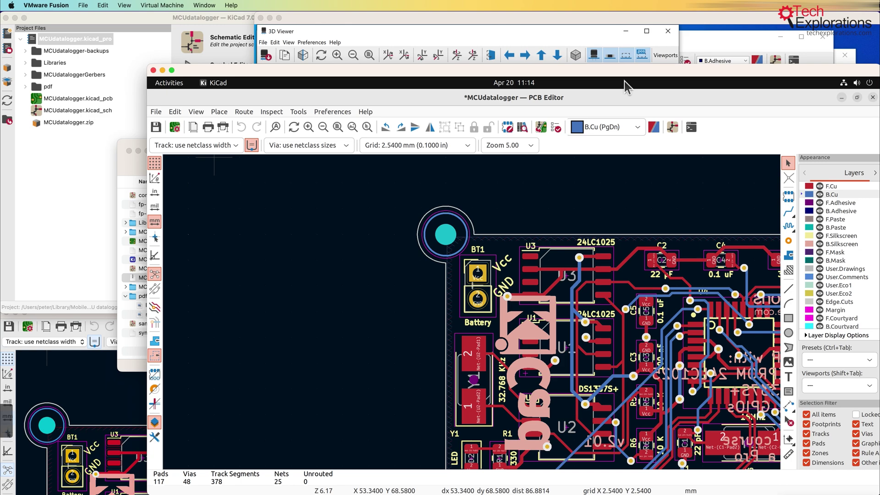
left_click(157, 128)
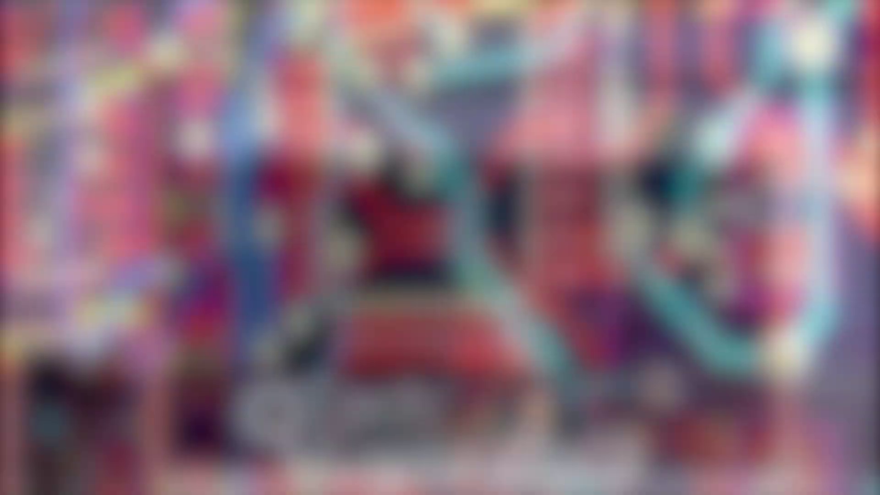